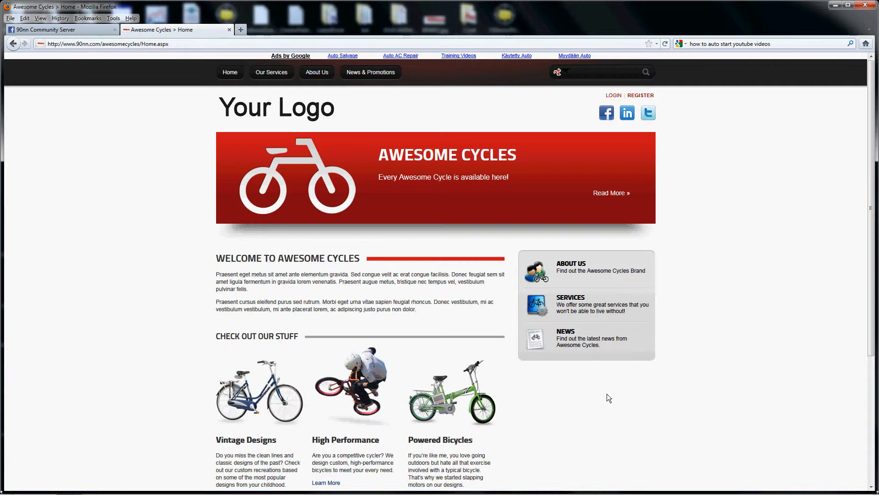
Step: Log in to the Awesome Cycles site with the username communityserver and the account password
{"action": "left_click", "coordinate": [614, 96]}
{"action": "type", "text": "community"}
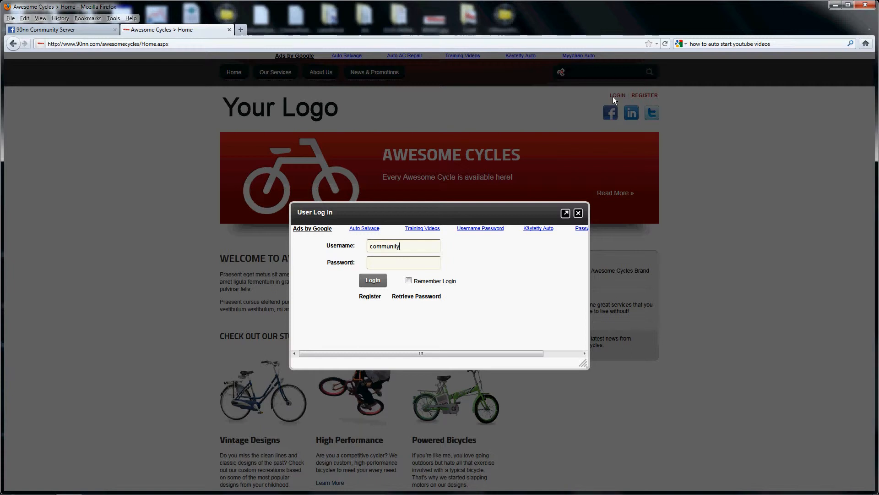
{"action": "type", "text": "server"}
{"action": "key", "text": "Tab"}
{"action": "type", "text": "•••••••••"}
{"action": "key", "text": "Return"}
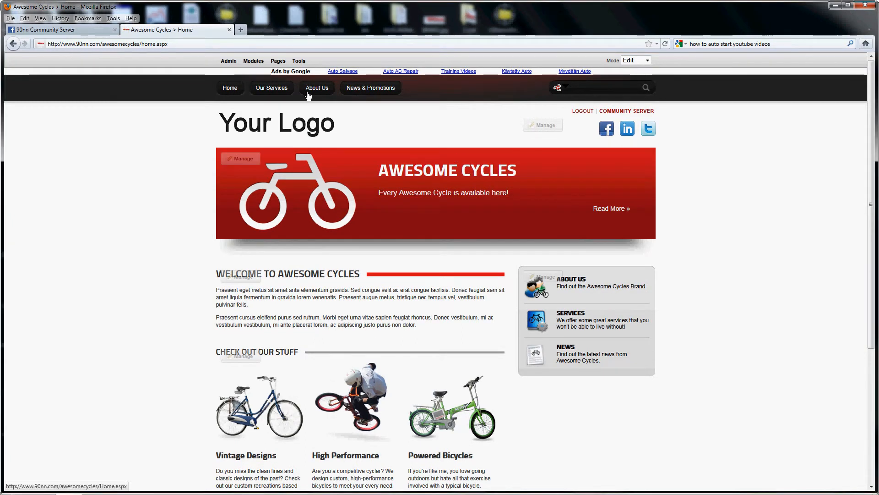
Step: Add a new Live Wrapper module, found under All Categories, to the bottom of the home page's ContentPane
{"action": "mouse_move", "coordinate": [255, 64]}
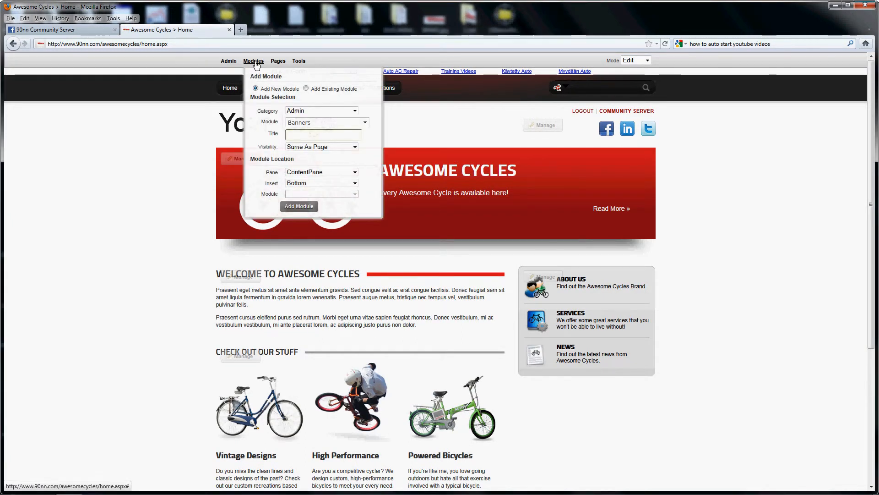
{"action": "left_click", "coordinate": [355, 111]}
{"action": "left_click", "coordinate": [353, 110]}
{"action": "left_click", "coordinate": [324, 148]}
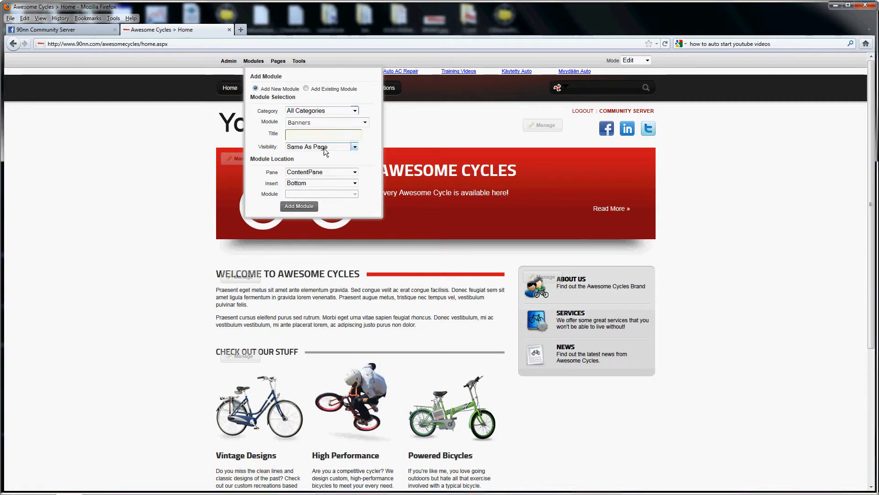
{"action": "left_click", "coordinate": [365, 123]}
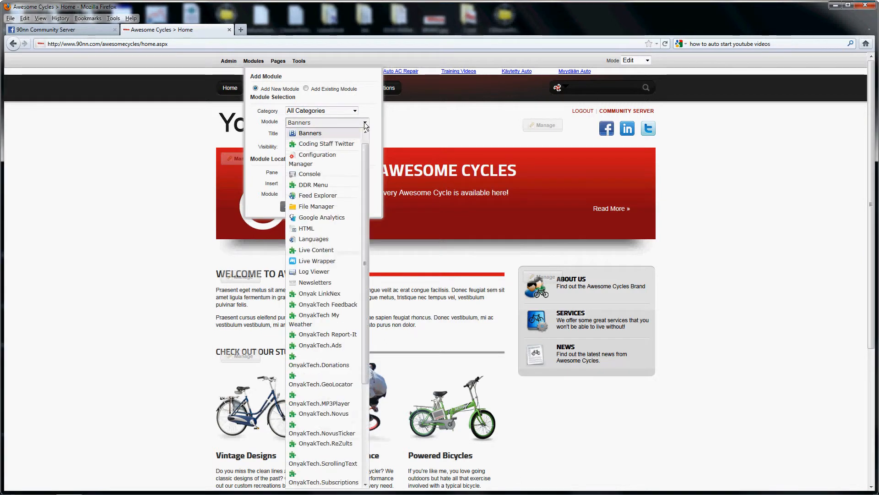
{"action": "left_click", "coordinate": [317, 260]}
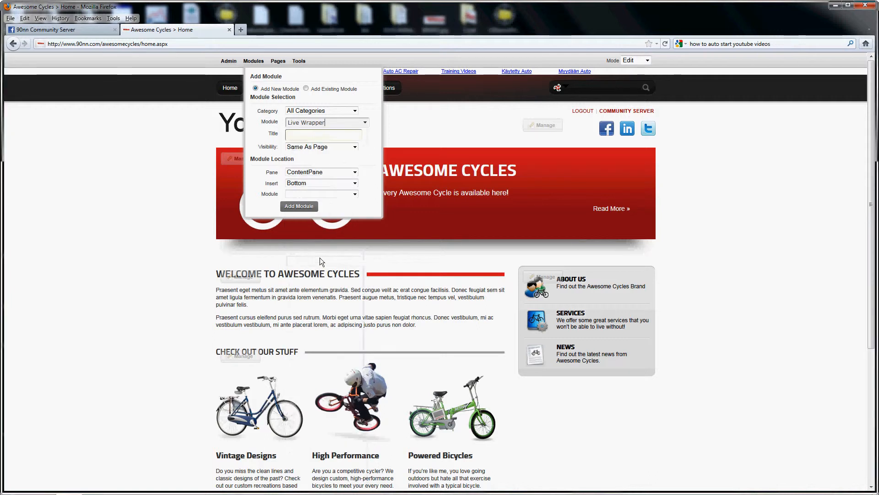
{"action": "left_click", "coordinate": [297, 207]}
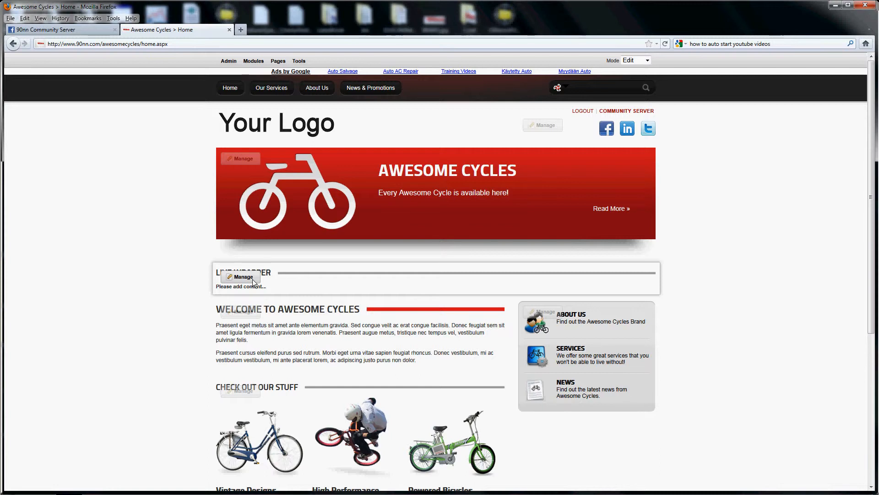
Step: Set the Live Wrapper module's container to DarkKnight - Invisible in its page settings and save the change
{"action": "mouse_move", "coordinate": [251, 280]}
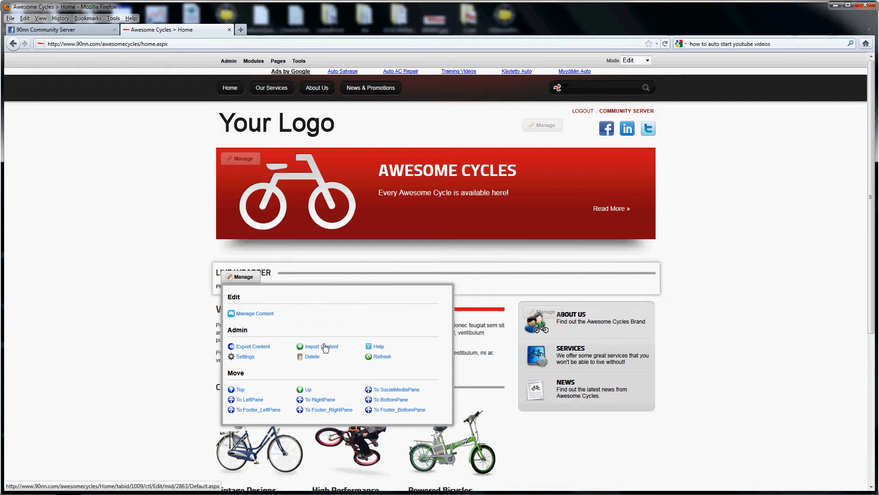
{"action": "left_click", "coordinate": [245, 357]}
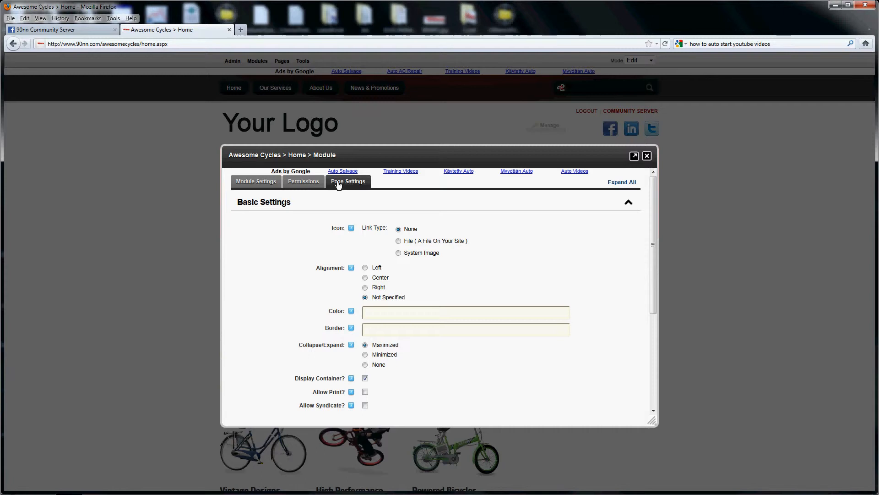
{"action": "scroll", "coordinate": [311, 279], "scroll_direction": "down", "scroll_amount": 4}
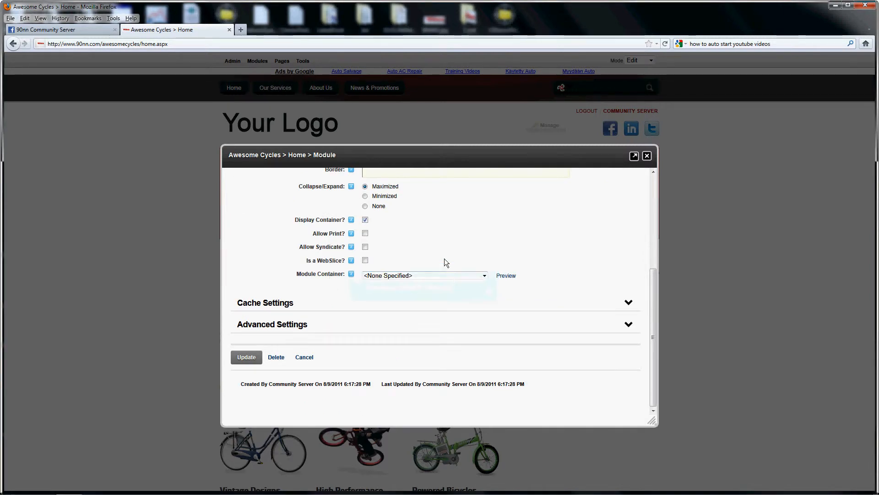
{"action": "left_click", "coordinate": [481, 276]}
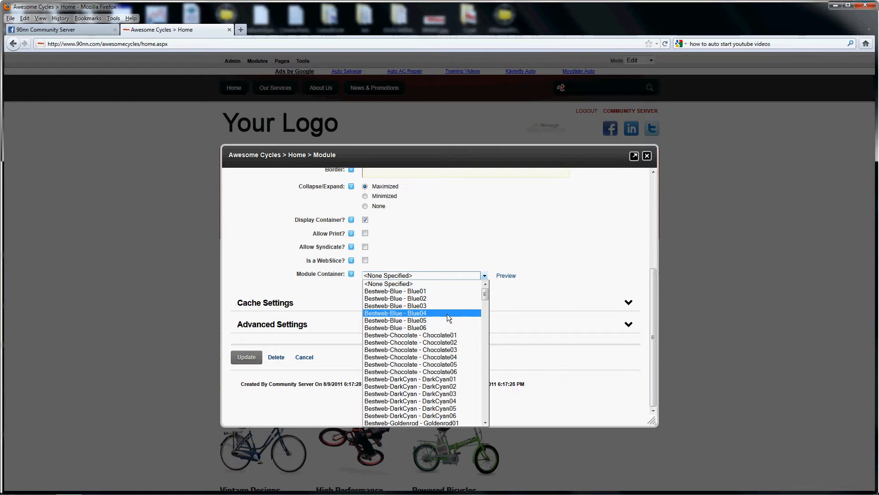
{"action": "scroll", "coordinate": [447, 315], "scroll_direction": "down", "scroll_amount": 20}
{"action": "scroll", "coordinate": [447, 329], "scroll_direction": "down", "scroll_amount": 20}
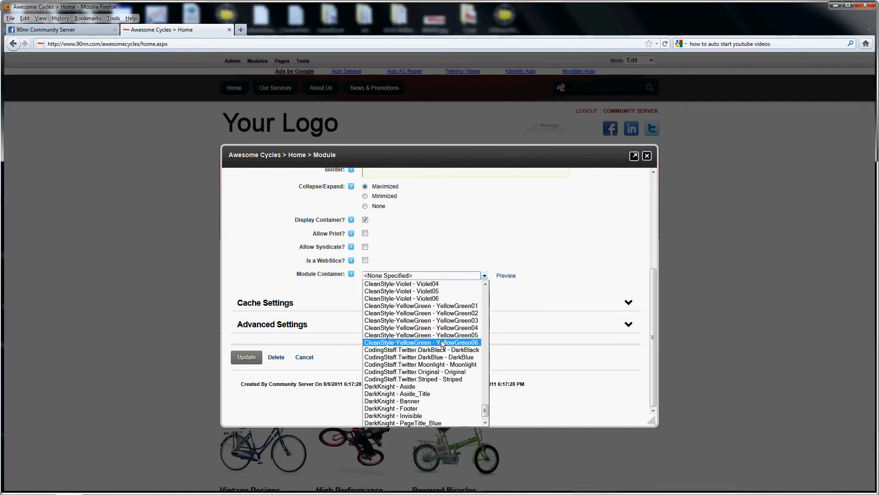
{"action": "scroll", "coordinate": [424, 386], "scroll_direction": "down", "scroll_amount": 1}
{"action": "left_click", "coordinate": [415, 391]}
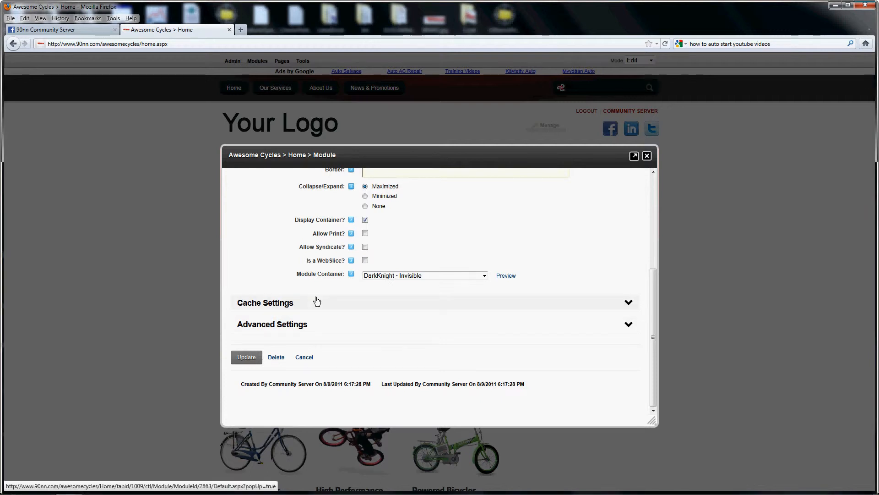
{"action": "left_click", "coordinate": [250, 360]}
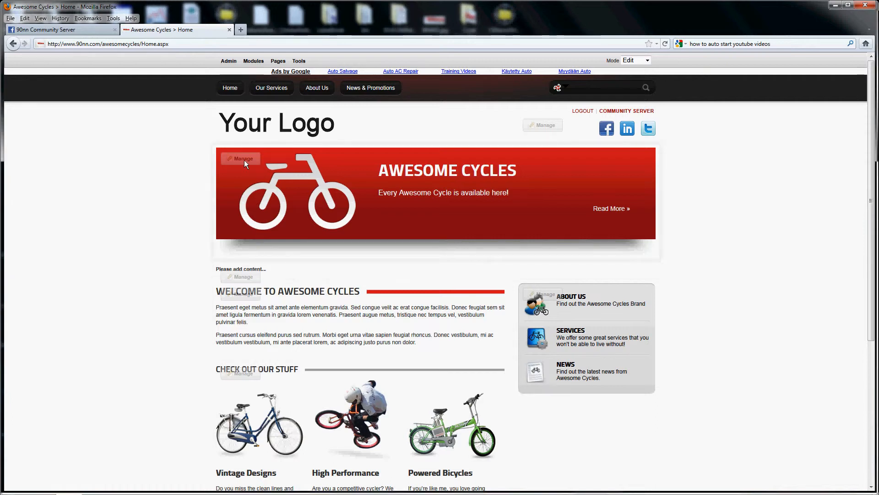
Step: Copy the complete HTML source of the existing Awesome Cycles banner and close its content editor without changing it
{"action": "mouse_move", "coordinate": [244, 160]}
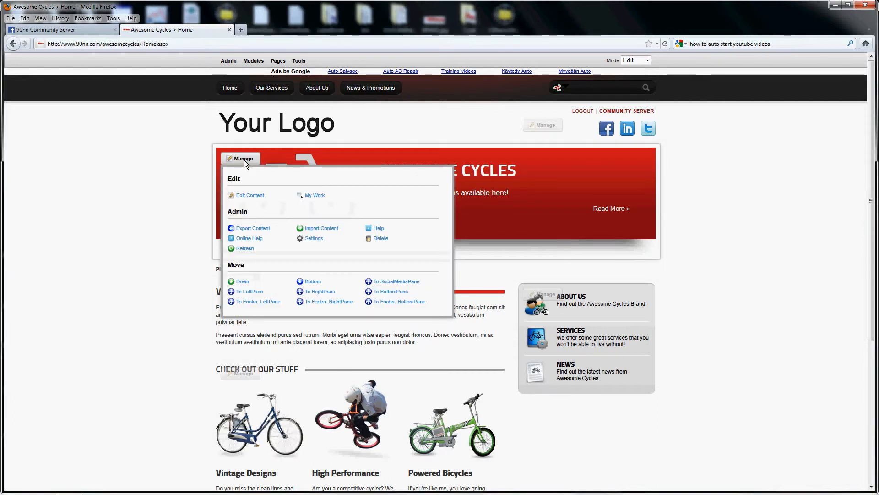
{"action": "left_click", "coordinate": [248, 195]}
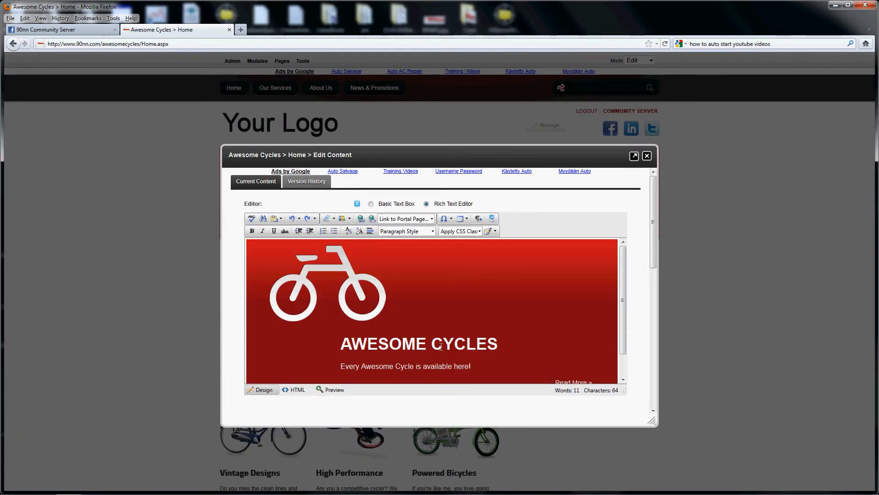
{"action": "left_click", "coordinate": [298, 389]}
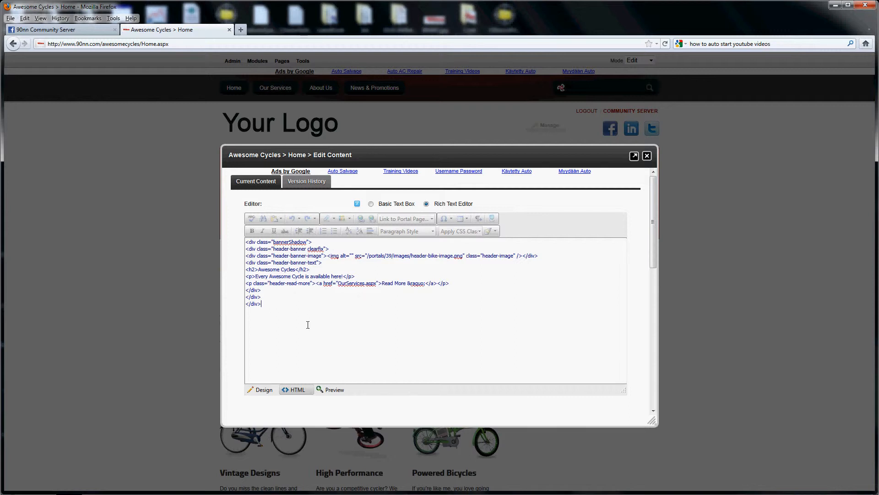
{"action": "left_click_drag", "start_coordinate": [307, 323], "coordinate": [247, 228]}
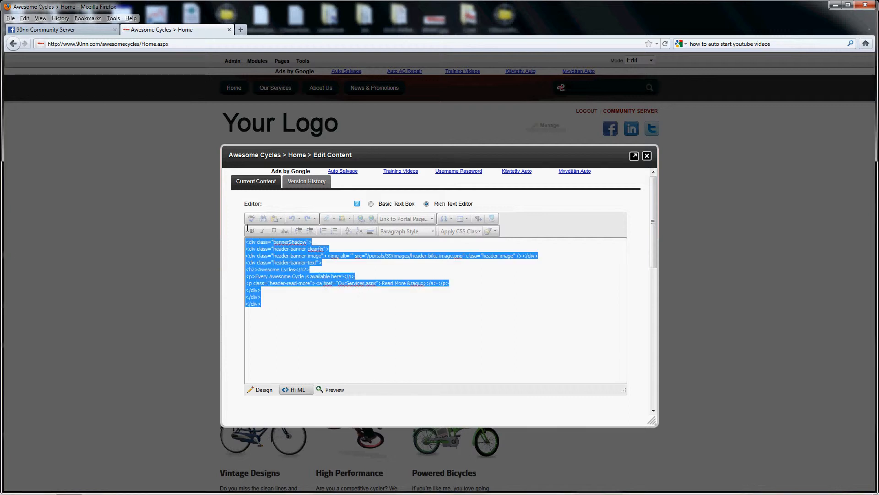
{"action": "right_click", "coordinate": [255, 255]}
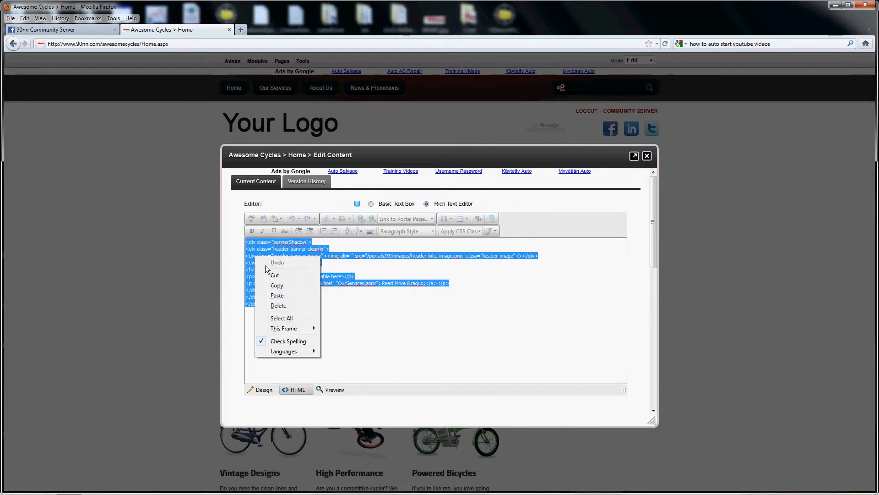
{"action": "left_click", "coordinate": [277, 284]}
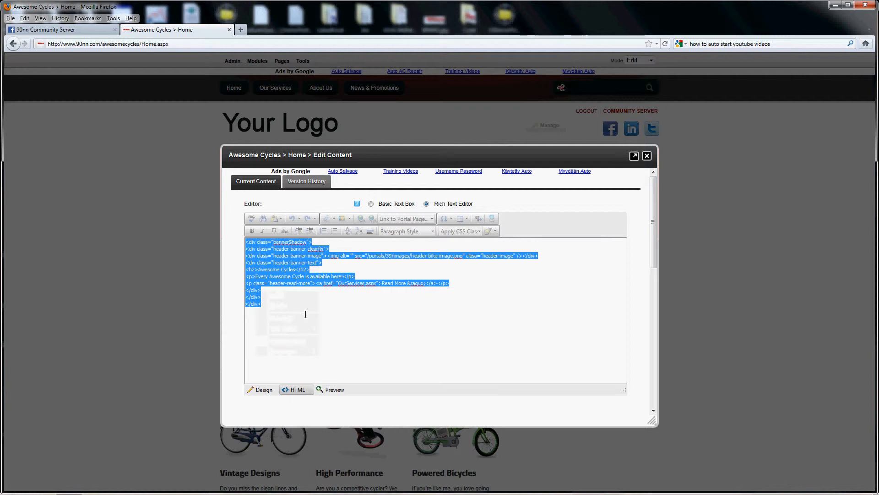
{"action": "left_click", "coordinate": [647, 156]}
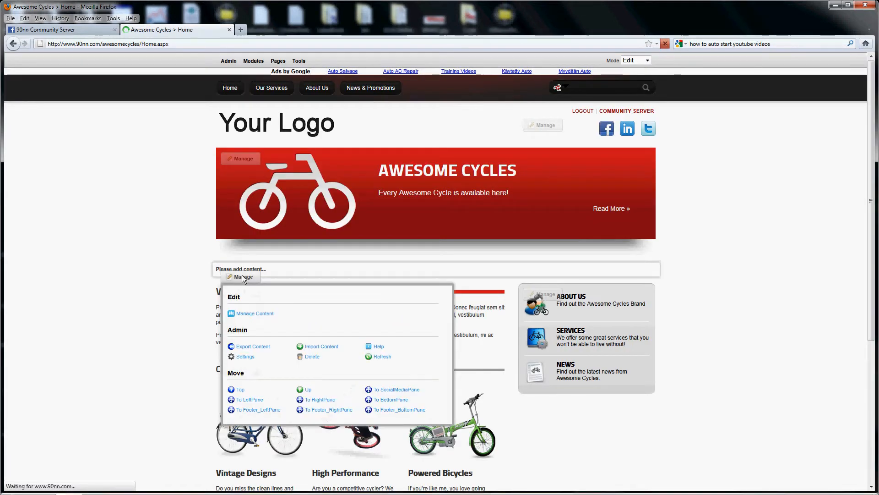
Step: Replace the Live Wrapper module's HTML source with the copied banner code, update the content, and return to the home page
{"action": "left_click", "coordinate": [253, 316]}
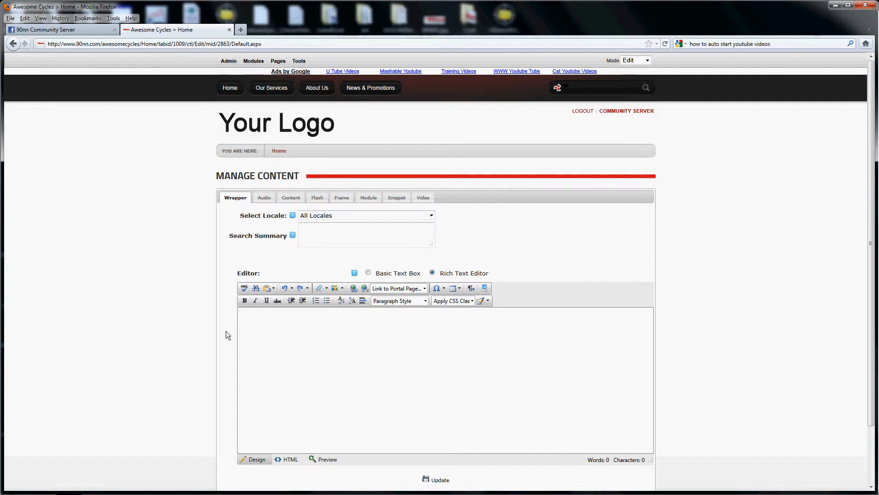
{"action": "scroll", "coordinate": [227, 331], "scroll_direction": "down", "scroll_amount": 2}
{"action": "left_click", "coordinate": [288, 408]}
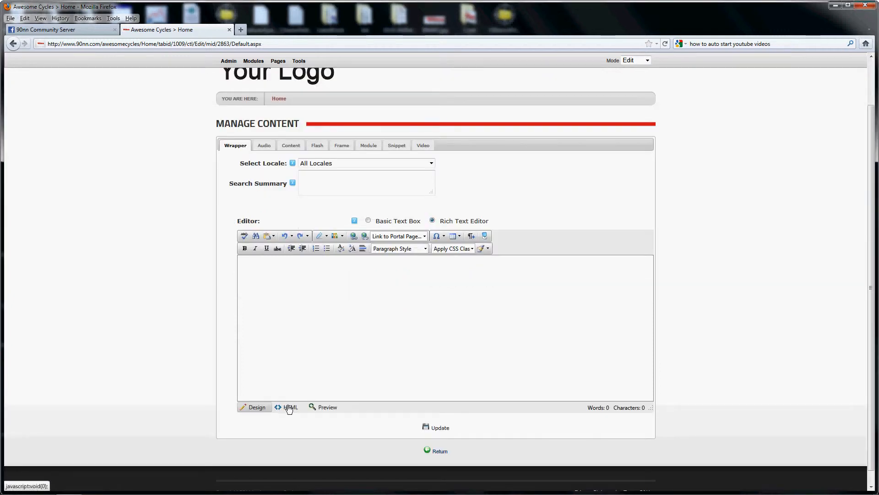
{"action": "left_click_drag", "start_coordinate": [289, 267], "coordinate": [219, 261]}
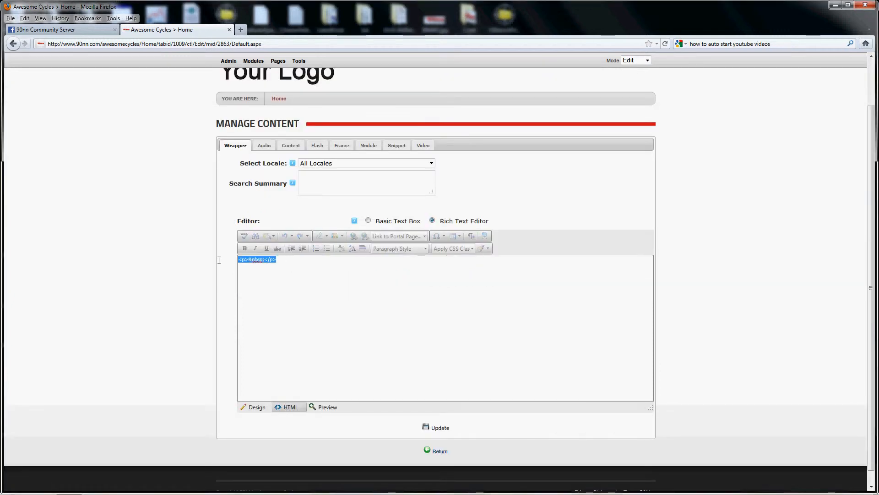
{"action": "right_click", "coordinate": [258, 259]}
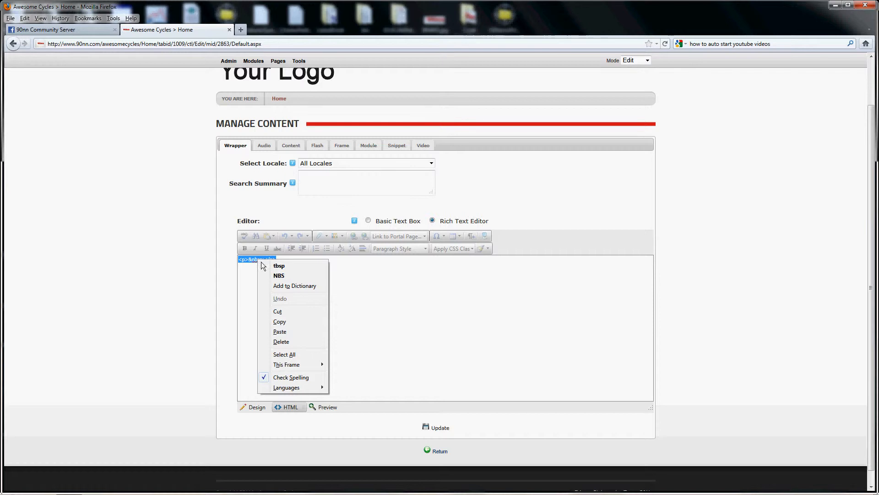
{"action": "left_click", "coordinate": [280, 332]}
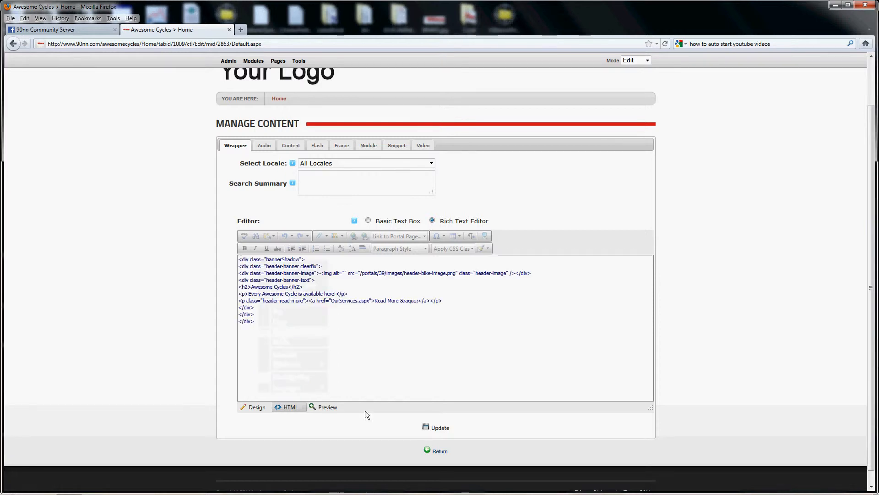
{"action": "left_click", "coordinate": [438, 429]}
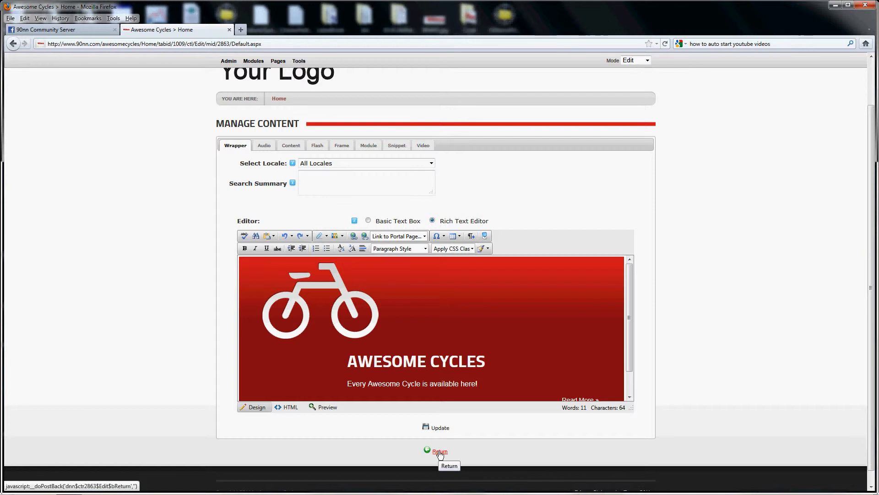
{"action": "left_click", "coordinate": [440, 451]}
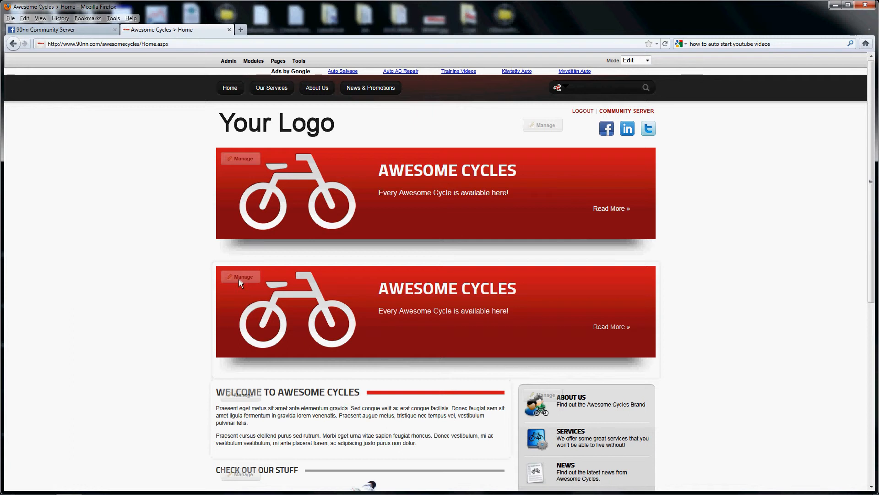
Step: Reopen the Live Wrapper module's content and inspect the properties of the bicycle image in the banner
{"action": "mouse_move", "coordinate": [239, 278]}
{"action": "left_click", "coordinate": [238, 314]}
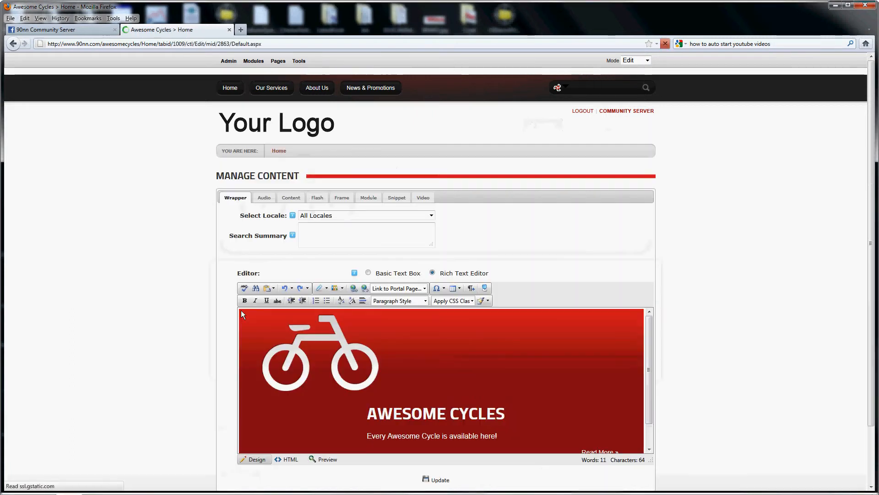
{"action": "left_click", "coordinate": [323, 345]}
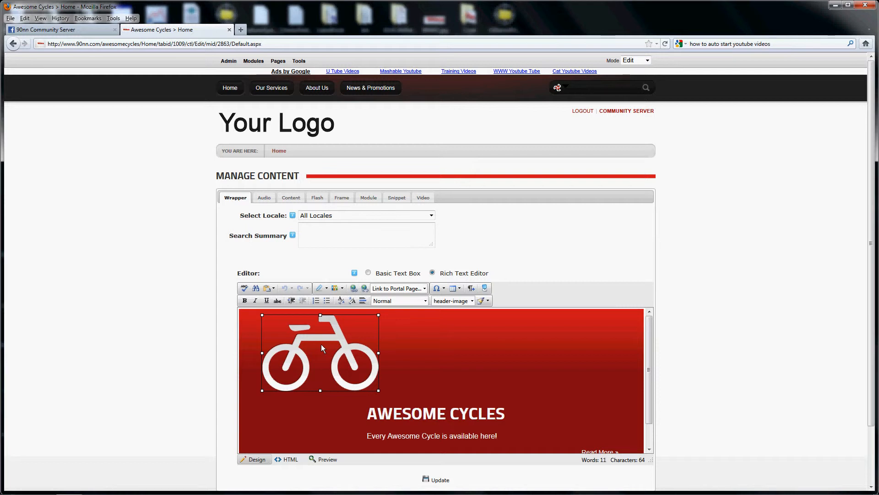
{"action": "right_click", "coordinate": [321, 345]}
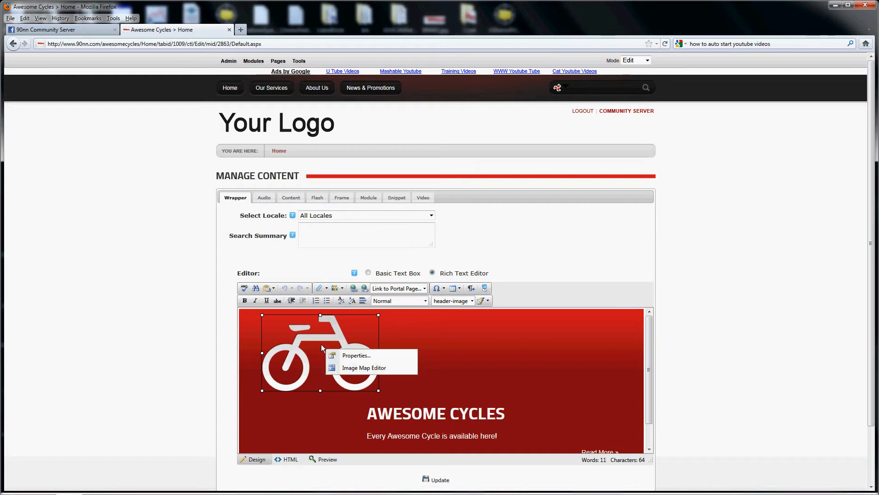
{"action": "left_click", "coordinate": [347, 355]}
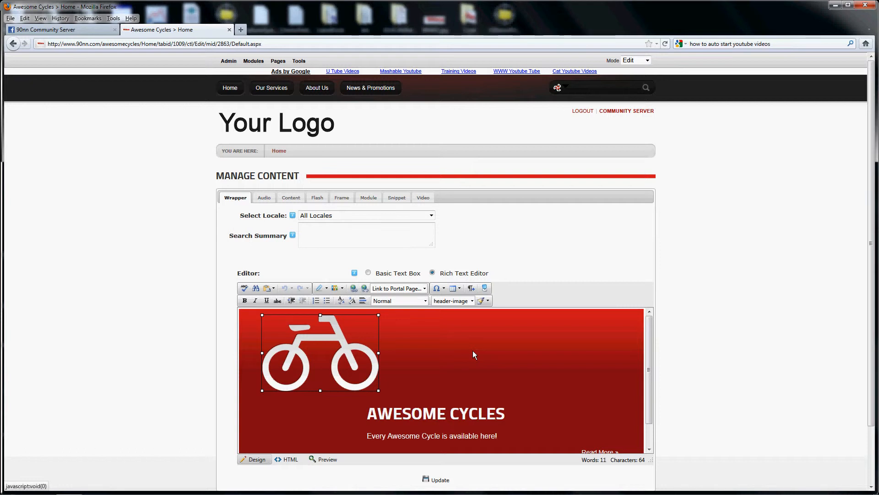
Step: Start a new video entry for the Live Wrapper module with Internet URL as the video source
{"action": "left_click", "coordinate": [422, 199]}
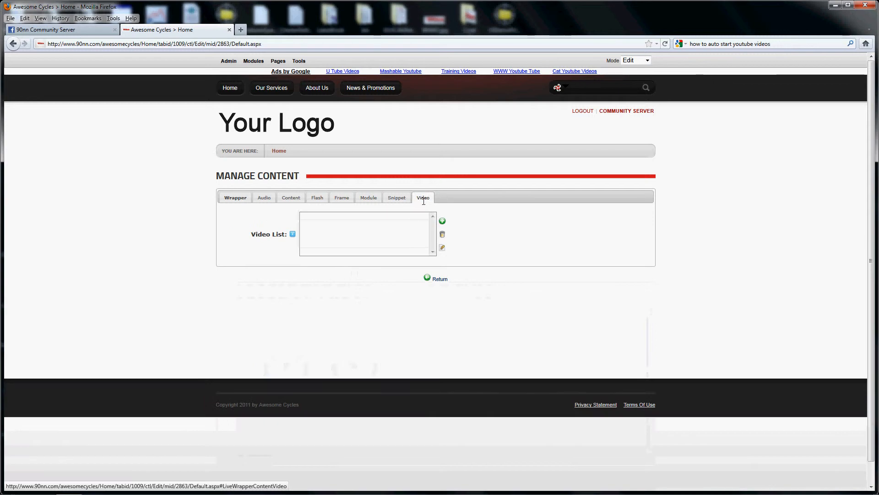
{"action": "left_click", "coordinate": [442, 221]}
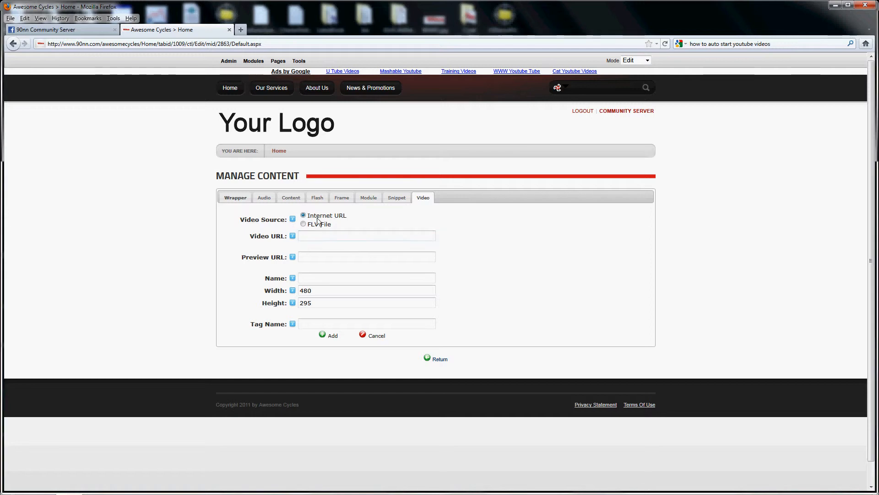
{"action": "mouse_move", "coordinate": [244, 239]}
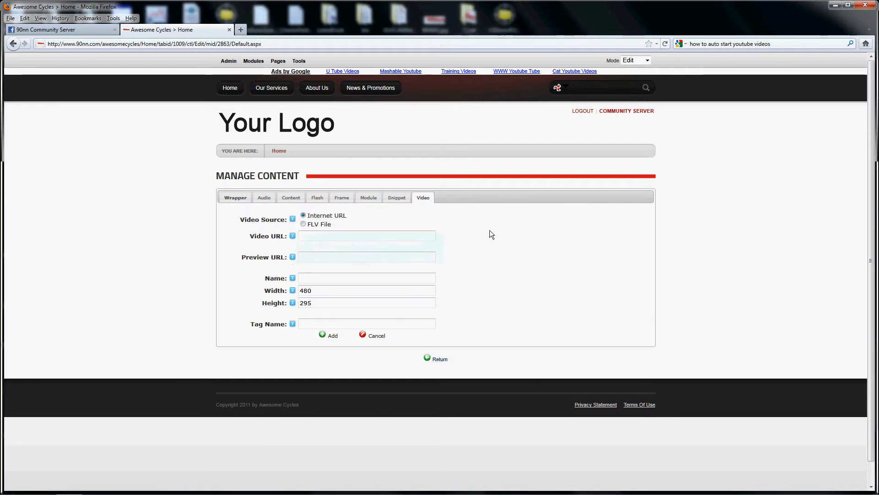
Step: Open YouTube in a new browser tab, search for "cycle stunts", and look through the results
{"action": "left_click", "coordinate": [242, 29]}
{"action": "type", "text": "you"}
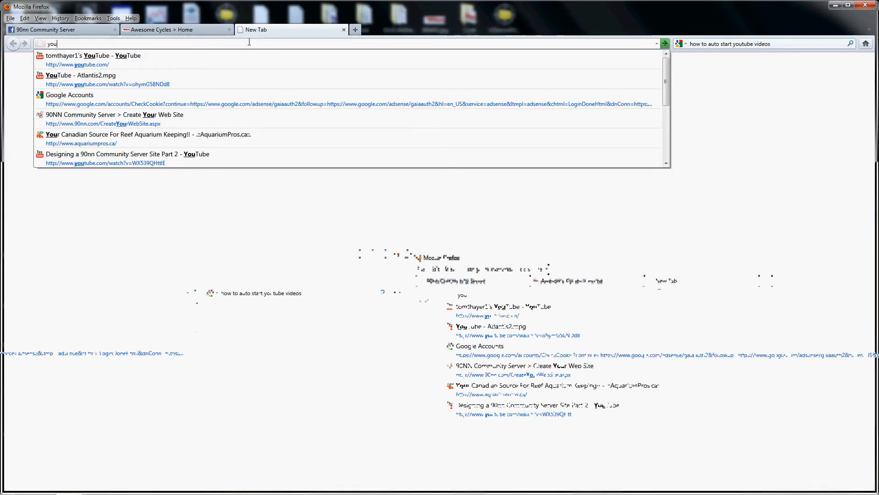
{"action": "key", "text": "Down"}
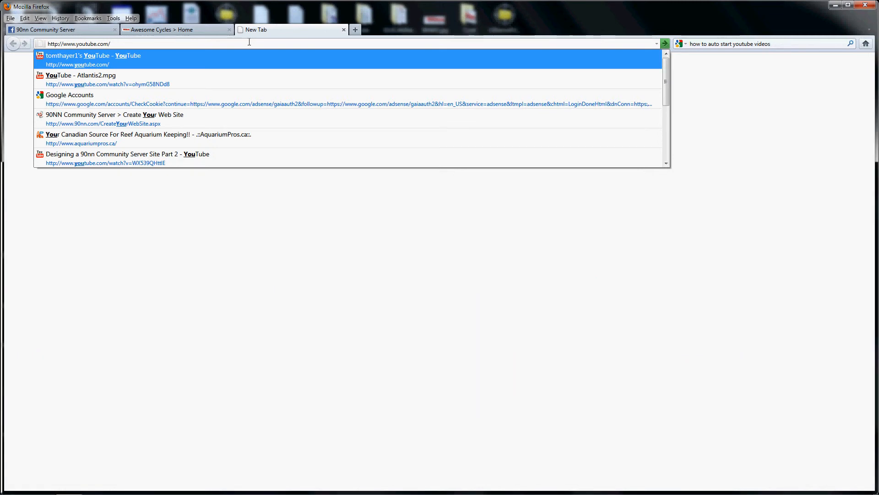
{"action": "key", "text": "Return"}
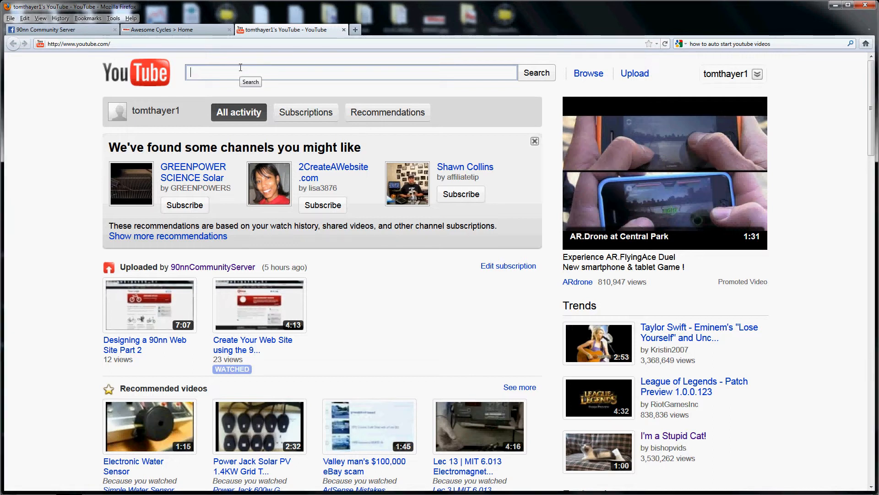
{"action": "type", "text": "cycle"}
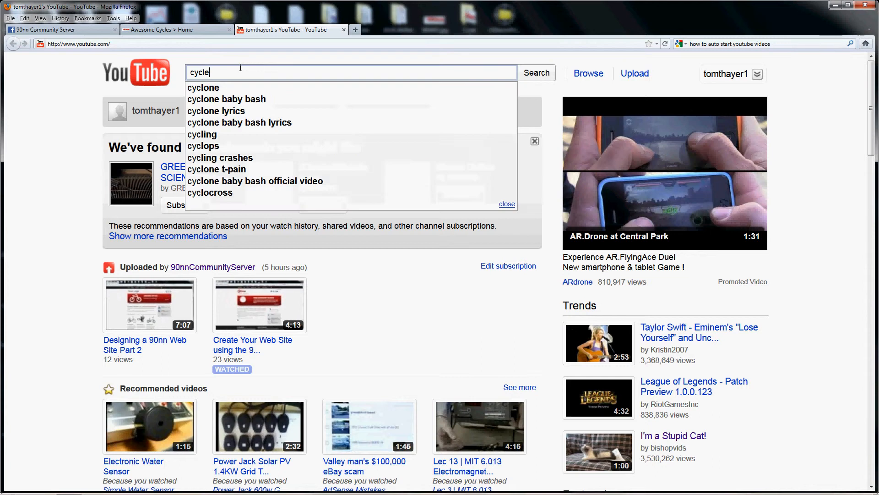
{"action": "key", "text": "Down"}
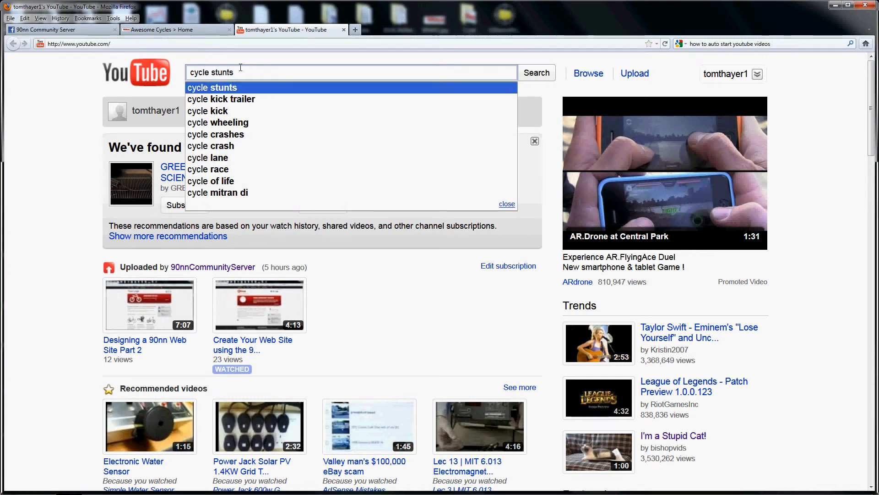
{"action": "key", "text": "Return"}
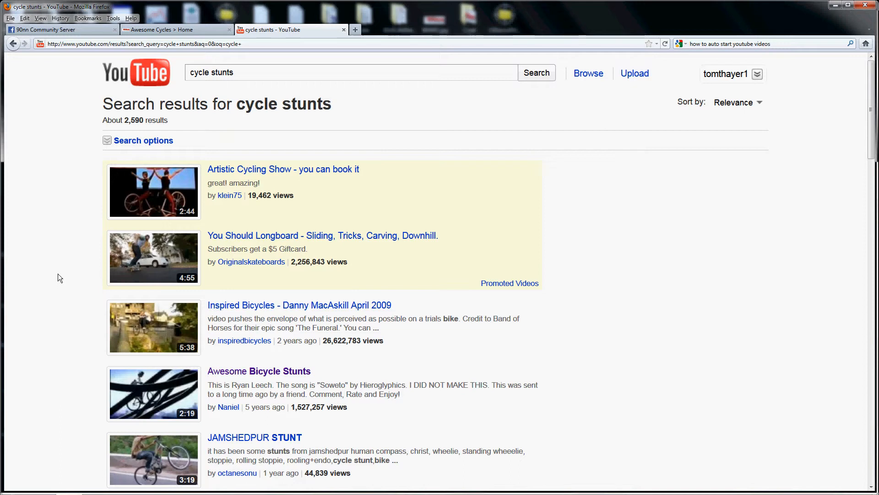
{"action": "scroll", "coordinate": [58, 273], "scroll_direction": "down", "scroll_amount": 3}
{"action": "scroll", "coordinate": [58, 274], "scroll_direction": "down", "scroll_amount": 3}
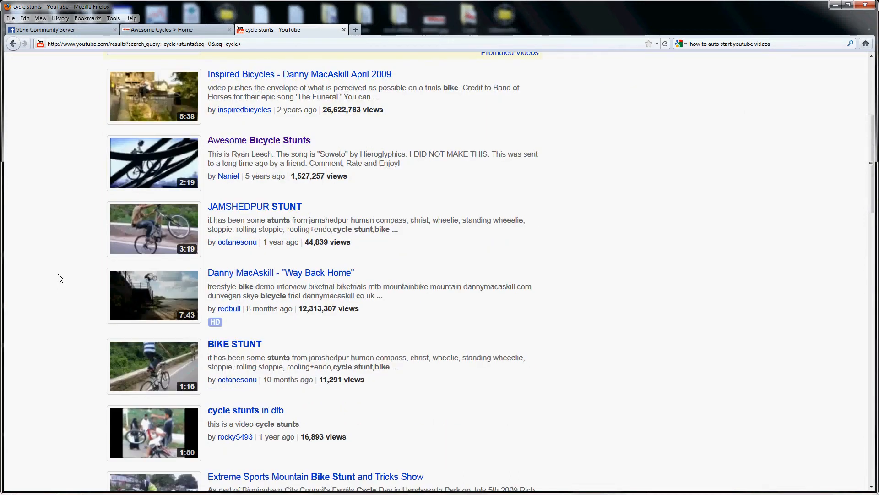
{"action": "scroll", "coordinate": [58, 274], "scroll_direction": "down", "scroll_amount": 8}
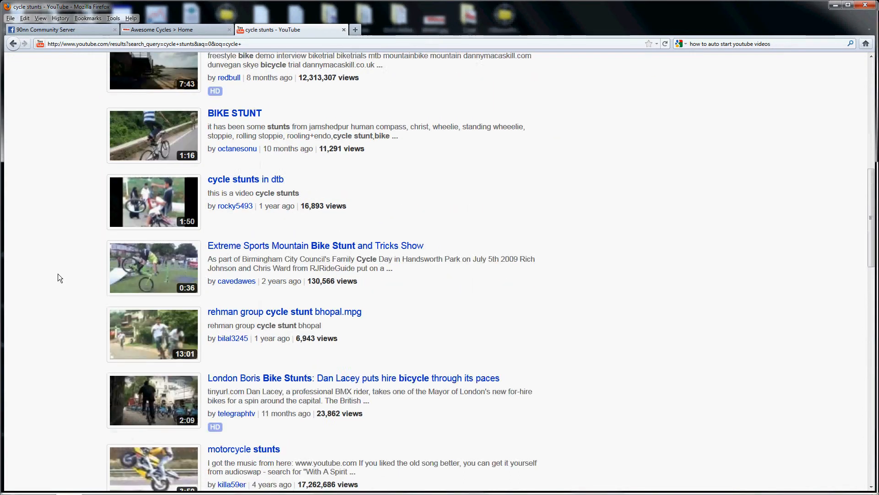
{"action": "scroll", "coordinate": [58, 273], "scroll_direction": "up", "scroll_amount": 10}
{"action": "scroll", "coordinate": [57, 273], "scroll_direction": "up", "scroll_amount": 3}
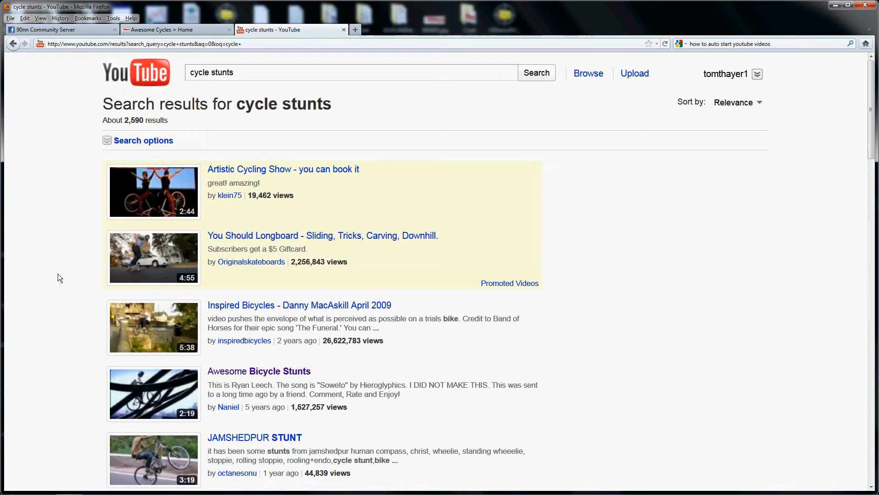
Step: Extend the YouTube search to "cycle stunts marketymark" and look through the results for the wanted video
{"action": "left_click", "coordinate": [253, 71]}
{"action": "type", "text": "ma"}
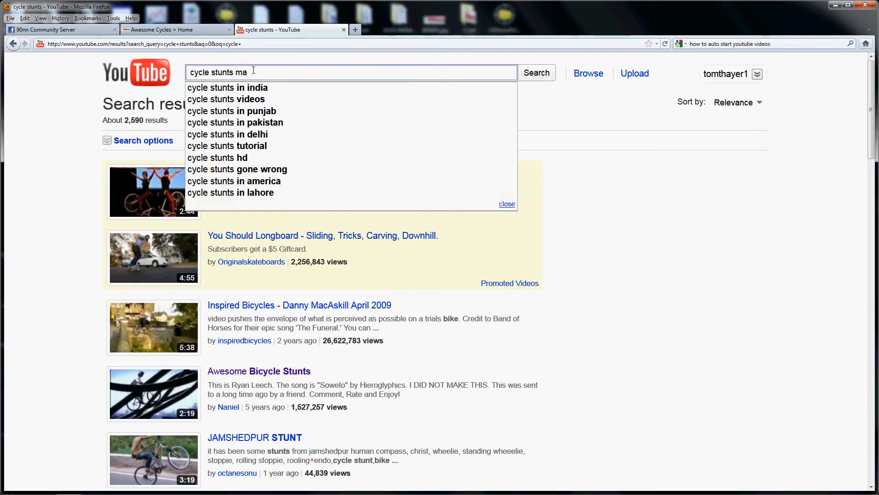
{"action": "type", "text": "rketymar"}
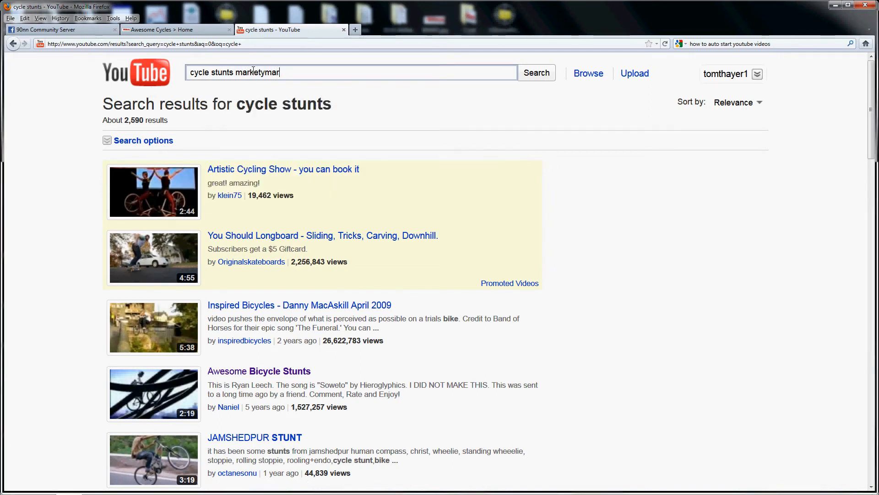
{"action": "type", "text": "k"}
{"action": "key", "text": "Return"}
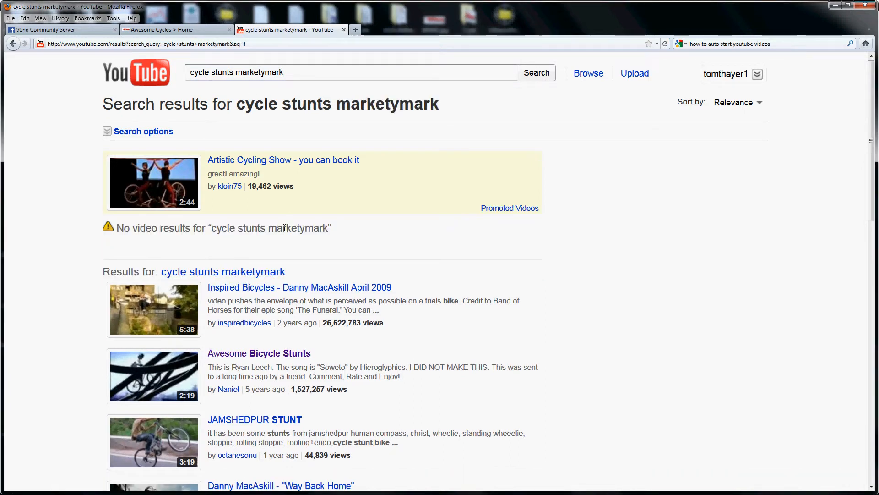
{"action": "scroll", "coordinate": [292, 233], "scroll_direction": "down", "scroll_amount": 15}
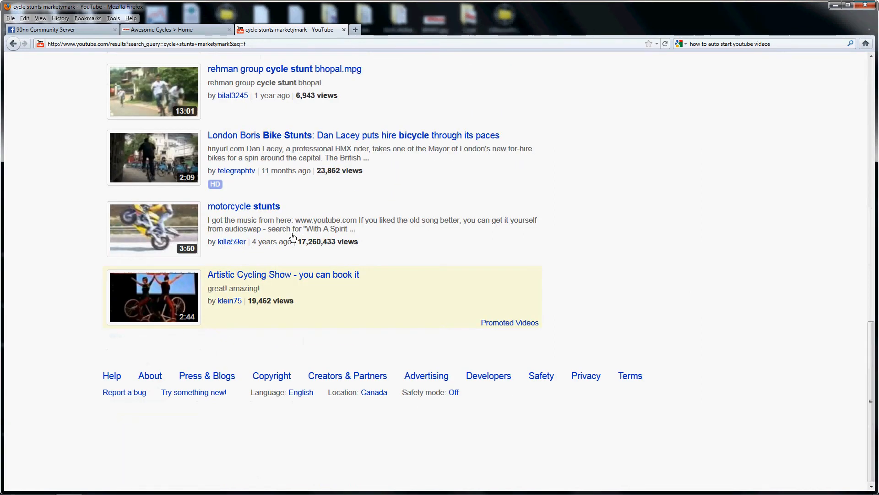
{"action": "scroll", "coordinate": [292, 236], "scroll_direction": "up", "scroll_amount": 12}
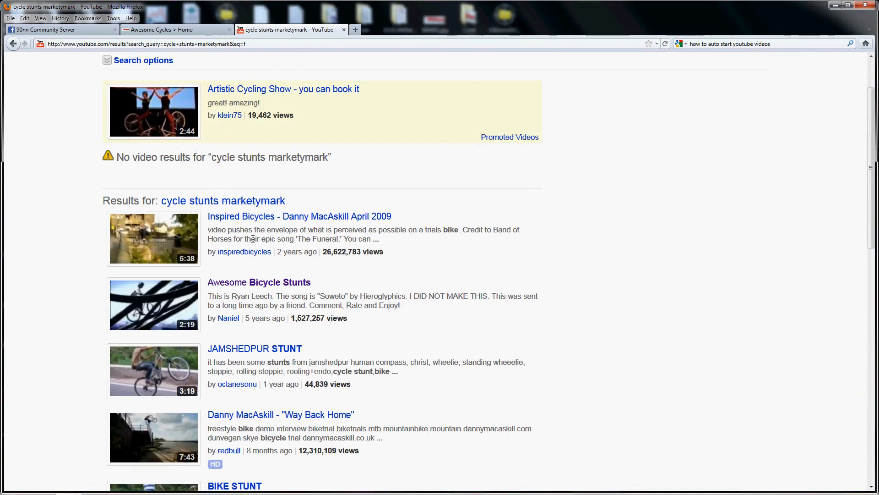
Step: Open Awesome Bicycle Stunts, follow the suggested videos through No More Heroes to Crazy riders, and pause playback
{"action": "left_click", "coordinate": [245, 282]}
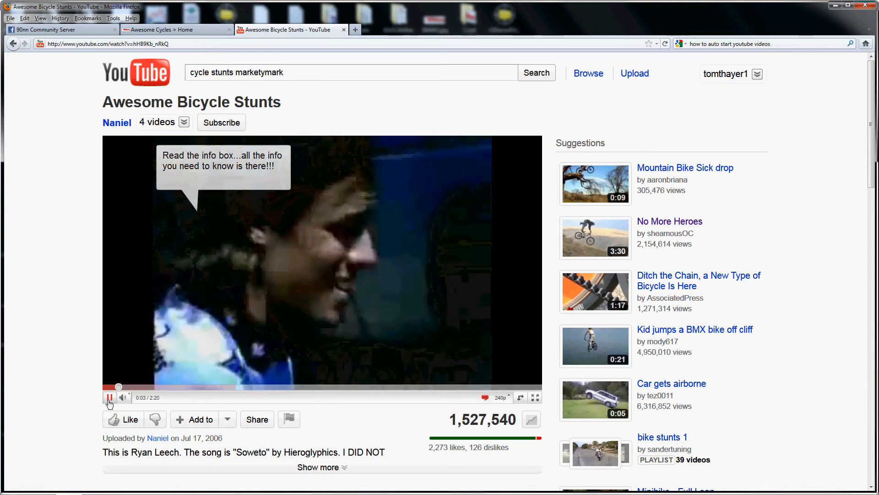
{"action": "left_click", "coordinate": [109, 399]}
{"action": "left_click", "coordinate": [670, 223]}
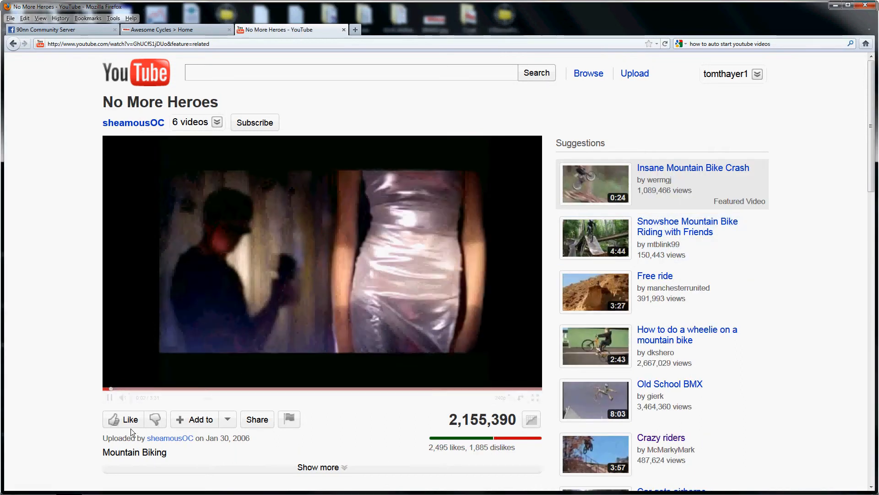
{"action": "left_click", "coordinate": [109, 397]}
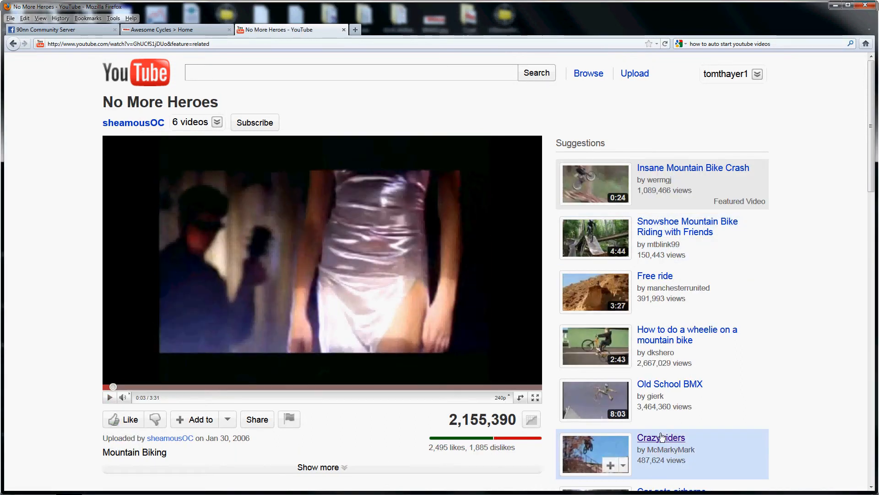
{"action": "left_click", "coordinate": [661, 437]}
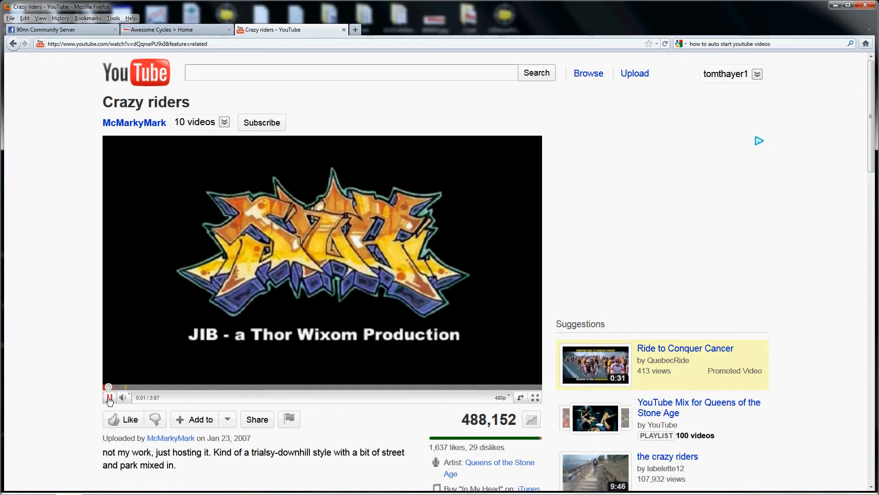
{"action": "left_click", "coordinate": [109, 397]}
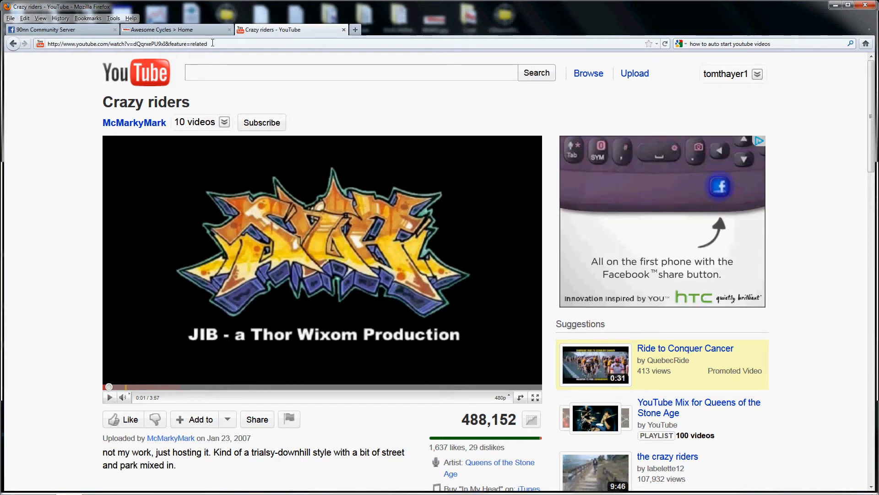
Step: Copy the Crazy riders video's address and paste it as the video URL in the Awesome Cycles video entry
{"action": "left_click", "coordinate": [197, 44]}
{"action": "right_click", "coordinate": [197, 45]}
{"action": "left_click", "coordinate": [215, 72]}
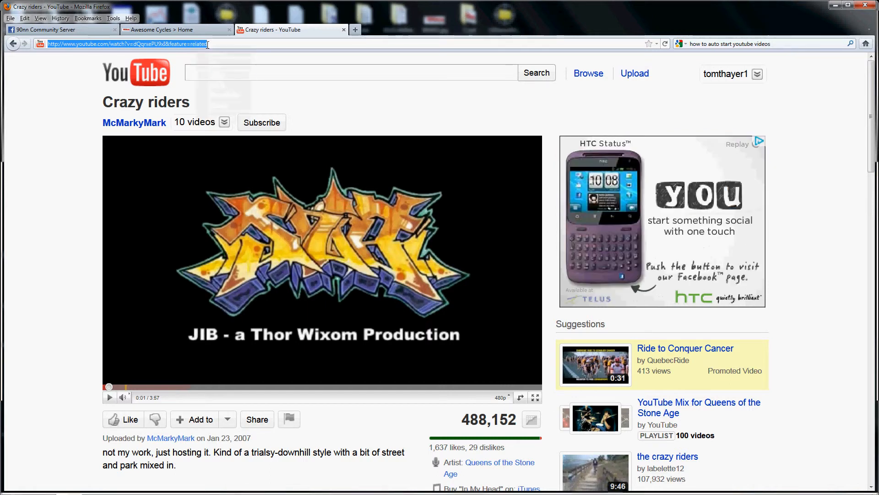
{"action": "left_click", "coordinate": [177, 29]}
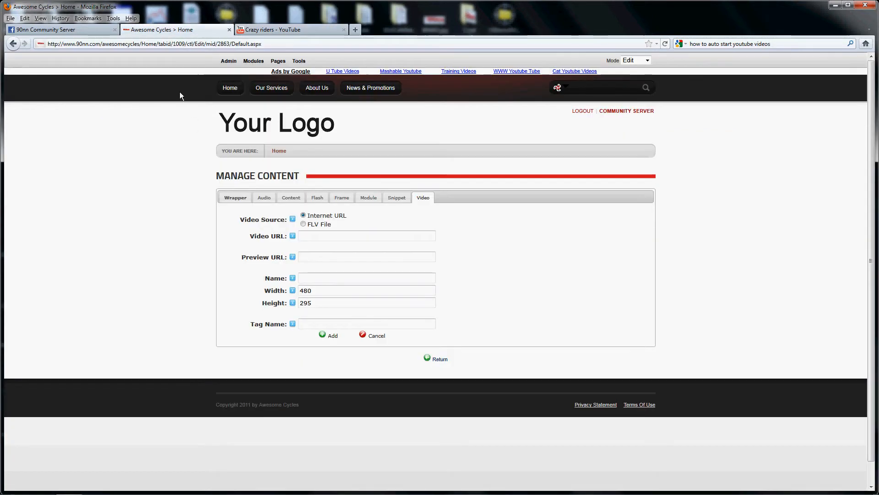
{"action": "left_click", "coordinate": [307, 238]}
{"action": "key", "text": "ctrl+v"}
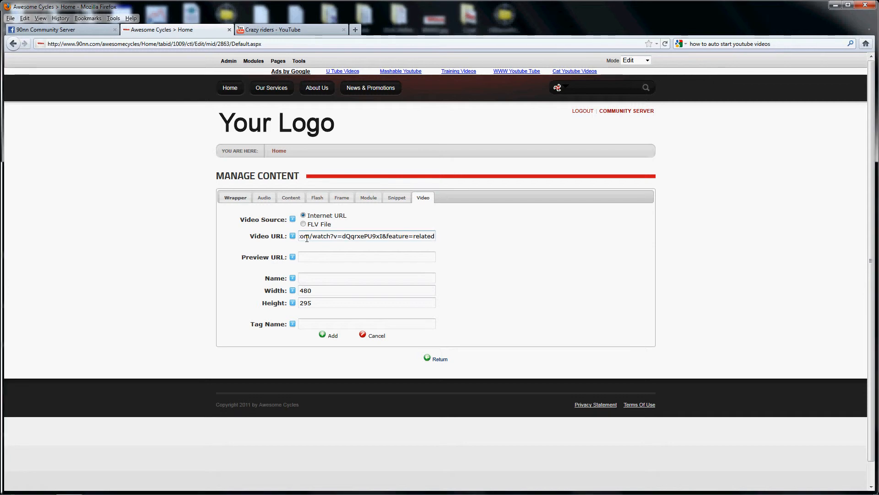
Step: Remove the "&feature=related" ending from the pasted video URL so it finishes with the video ID
{"action": "key", "text": "BackSpace"}
{"action": "key", "text": "BackSpace"}
{"action": "key", "text": "BackSpace"}
{"action": "key", "text": "BackSpace"}
{"action": "key", "text": "BackSpace"}
{"action": "key", "text": "BackSpace"}
{"action": "key", "text": "BackSpace"}
{"action": "key", "text": "BackSpace"}
{"action": "key", "text": "BackSpace"}
{"action": "key", "text": "BackSpace"}
{"action": "key", "text": "BackSpace"}
{"action": "key", "text": "BackSpace"}
{"action": "key", "text": "BackSpace"}
{"action": "key", "text": "BackSpace"}
{"action": "key", "text": "BackSpace"}
{"action": "key", "text": "BackSpace"}
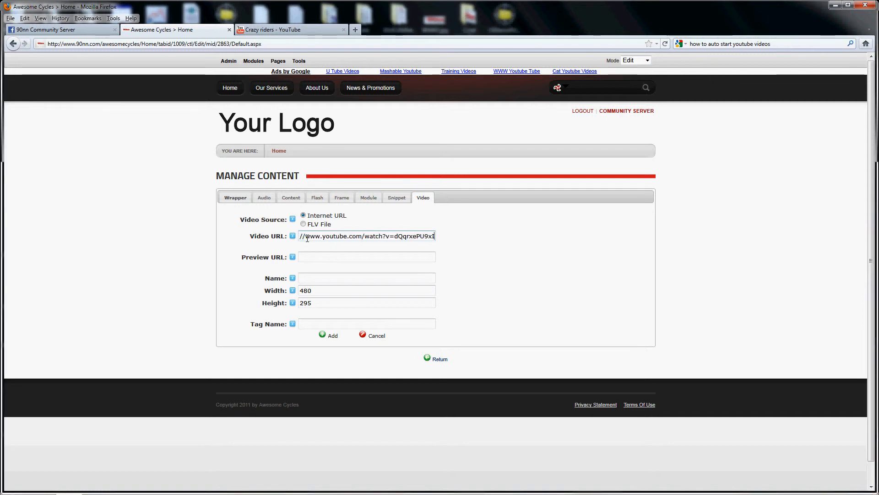
Step: Name the video entry "Video 1" and set its width to 255 and height to 166
{"action": "left_click", "coordinate": [317, 279]}
{"action": "type", "text": "V"}
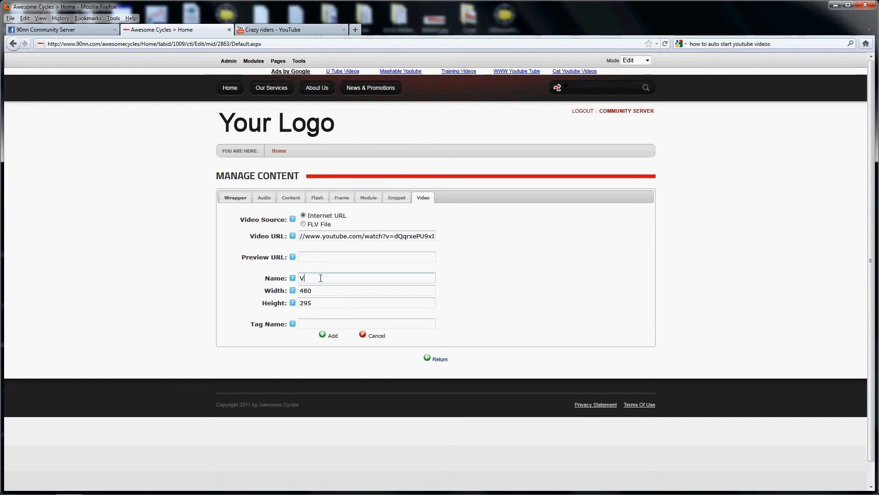
{"action": "type", "text": "ideo 1"}
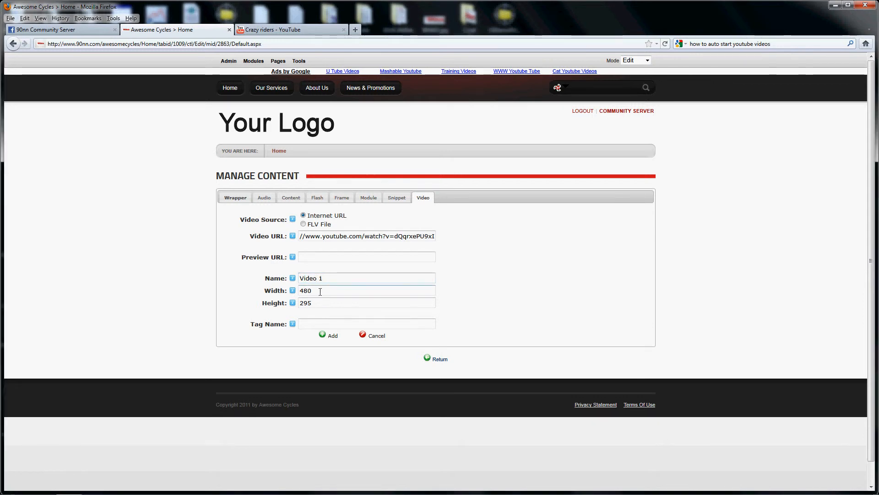
{"action": "key", "text": "Tab"}
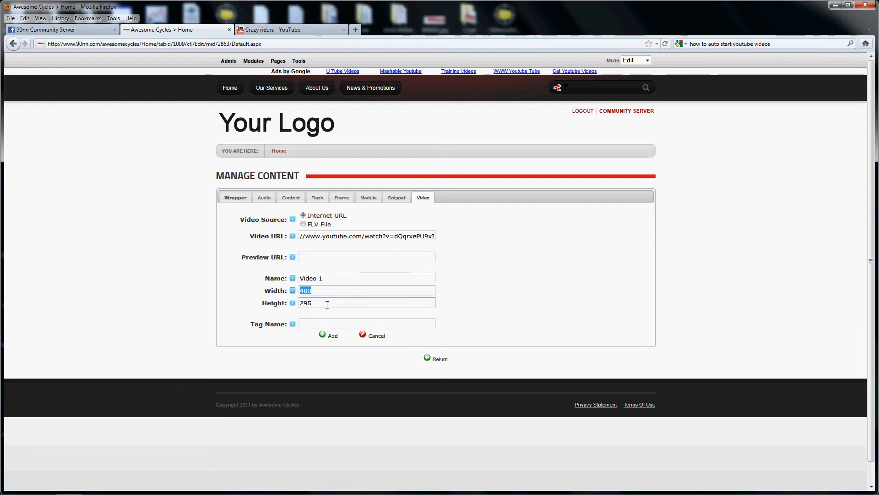
{"action": "type", "text": "255"}
{"action": "key", "text": "Tab"}
{"action": "type", "text": "166"}
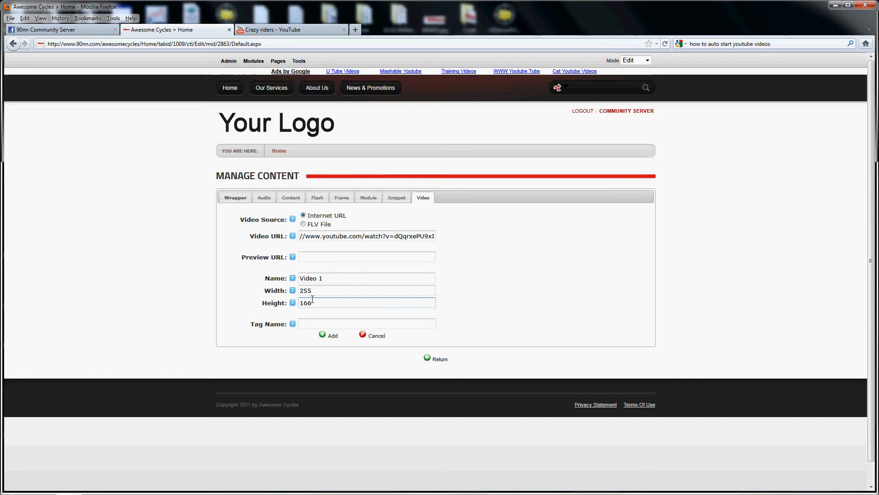
Step: Give the video the tag name "cyclevid" and add it to the module's video list
{"action": "left_click", "coordinate": [309, 322]}
{"action": "type", "text": "cyclevid"}
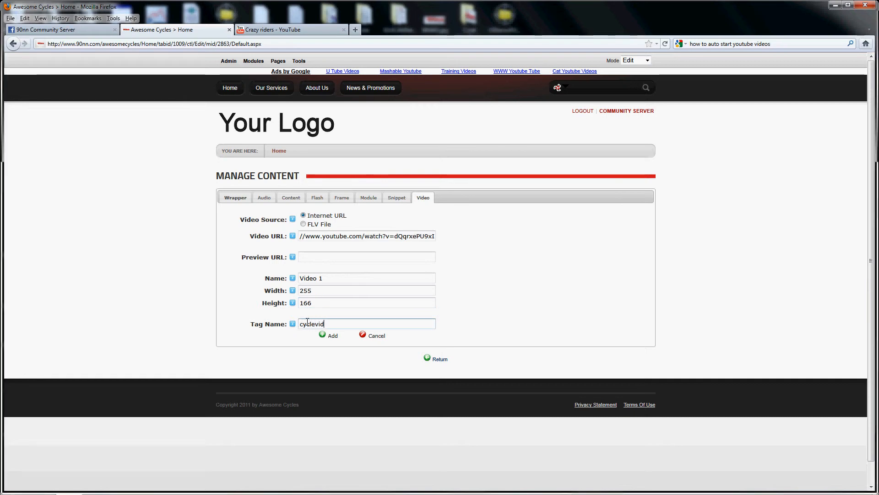
{"action": "left_click", "coordinate": [332, 337]}
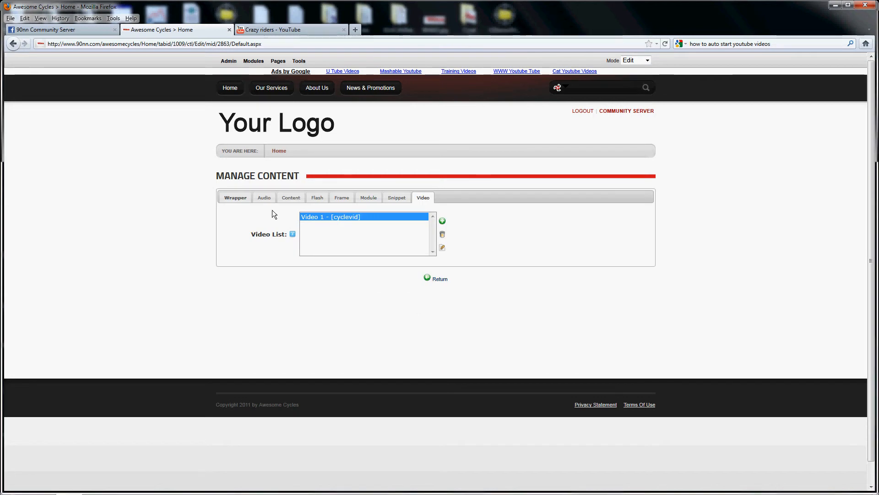
Step: In the wrapper's HTML source, replace the header-bike-image.png img tag inside the header-banner-image div with [cyclevid]
{"action": "left_click", "coordinate": [236, 198]}
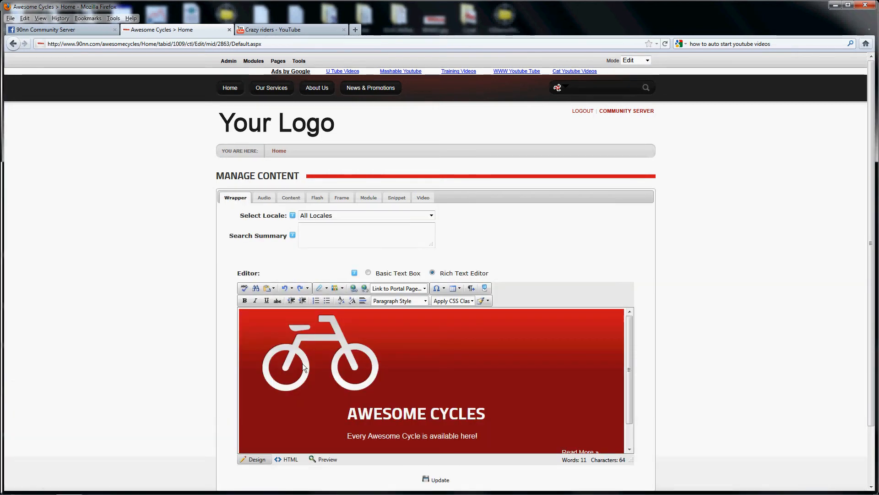
{"action": "left_click", "coordinate": [290, 460]}
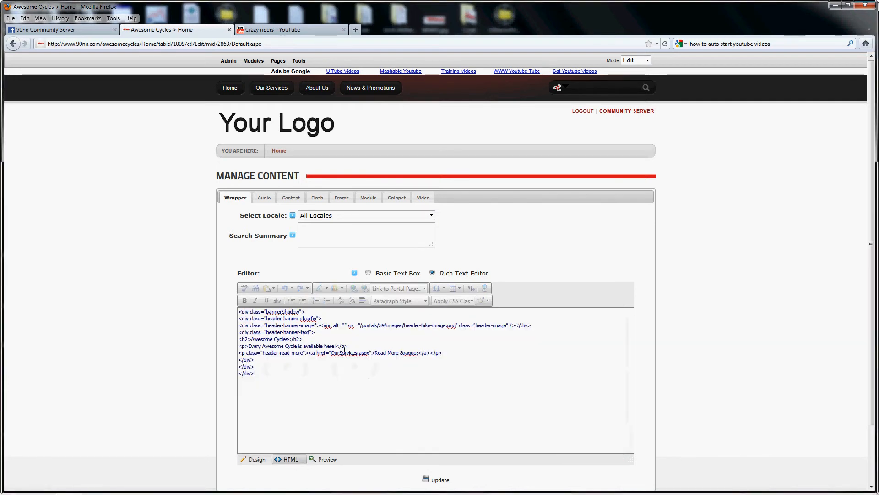
{"action": "left_click", "coordinate": [320, 325]}
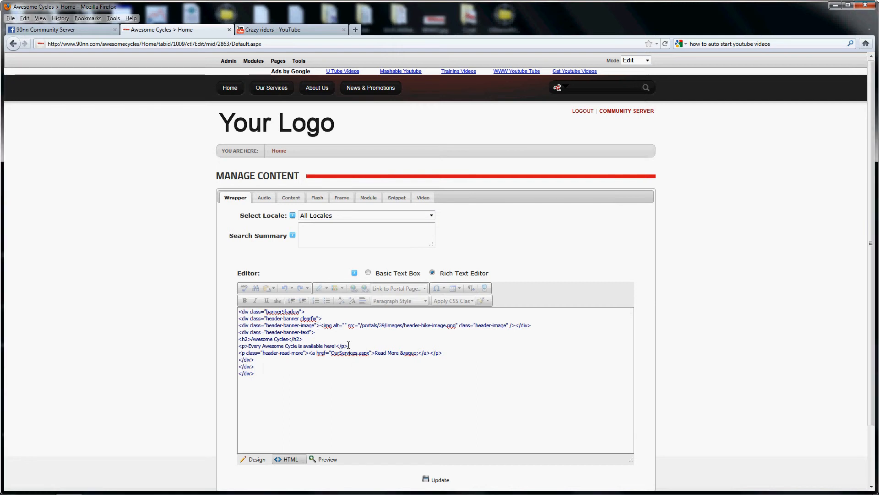
{"action": "key", "text": "shift+Right"}
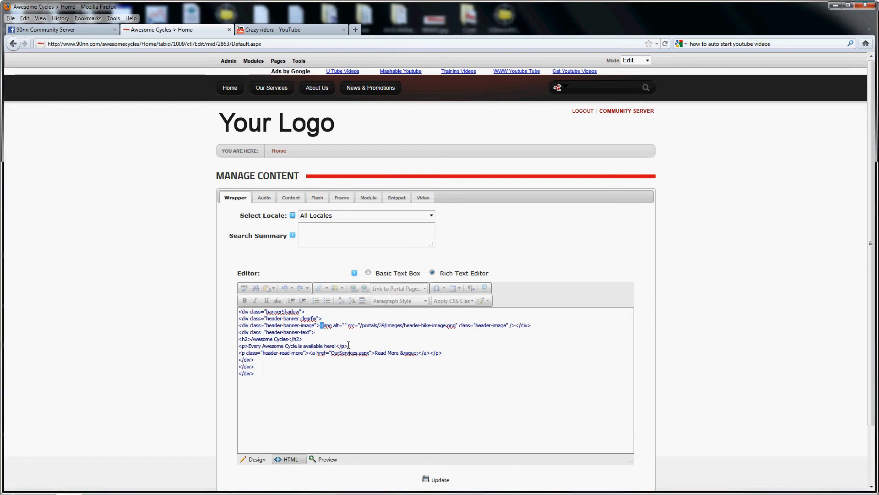
{"action": "key", "text": "shift+Right"}
{"action": "key", "text": "shift+Right"}
{"action": "key", "text": "shift+Right"}
{"action": "key", "text": "shift+Right"}
{"action": "key", "text": "shift+Right"}
{"action": "key", "text": "shift+Right"}
{"action": "key", "text": "shift+Right"}
{"action": "key", "text": "shift+Right"}
{"action": "key", "text": "shift+Right"}
{"action": "key", "text": "shift+Right"}
{"action": "key", "text": "shift+Right"}
{"action": "key", "text": "shift+Right"}
{"action": "key", "text": "shift+Right"}
{"action": "key", "text": "shift+Right"}
{"action": "key", "text": "shift+Right"}
{"action": "key", "text": "shift+Right"}
{"action": "key", "text": "shift+Right"}
{"action": "key", "text": "shift+Right"}
{"action": "key", "text": "shift+Right"}
{"action": "key", "text": "shift+Right"}
{"action": "key", "text": "shift+Right"}
{"action": "key", "text": "shift+Right"}
{"action": "key", "text": "shift+Right"}
{"action": "key", "text": "shift+Right"}
{"action": "key", "text": "shift+Right"}
{"action": "key", "text": "shift+Right"}
{"action": "key", "text": "shift+Right"}
{"action": "key", "text": "shift+Right"}
{"action": "key", "text": "shift+Right"}
{"action": "key", "text": "shift+Right"}
{"action": "key", "text": "shift+Right"}
{"action": "key", "text": "shift+Right"}
{"action": "key", "text": "shift+Right"}
{"action": "key", "text": "shift+Right"}
{"action": "key", "text": "shift+Right"}
{"action": "key", "text": "shift+Right"}
{"action": "key", "text": "shift+Right"}
{"action": "key", "text": "shift+Right"}
{"action": "key", "text": "shift+Right"}
{"action": "key", "text": "shift+Right"}
{"action": "key", "text": "shift+Right"}
{"action": "key", "text": "shift+Right"}
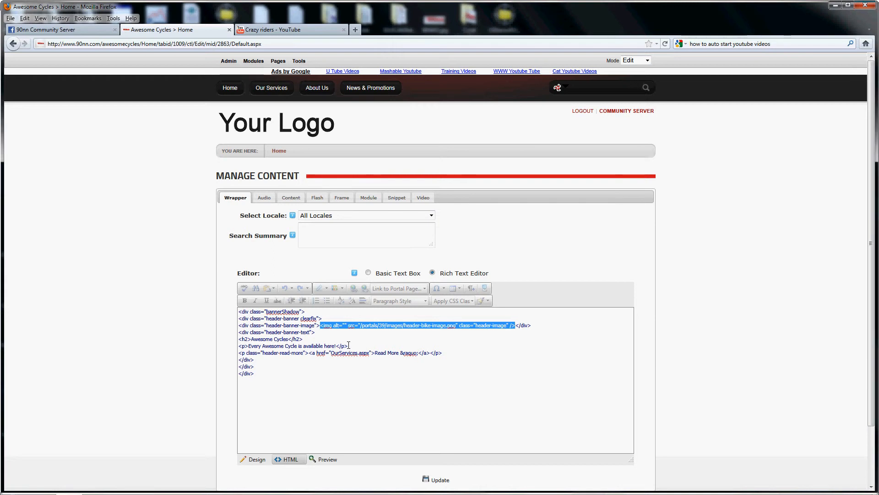
{"action": "key", "text": "Delete"}
{"action": "type", "text": "["}
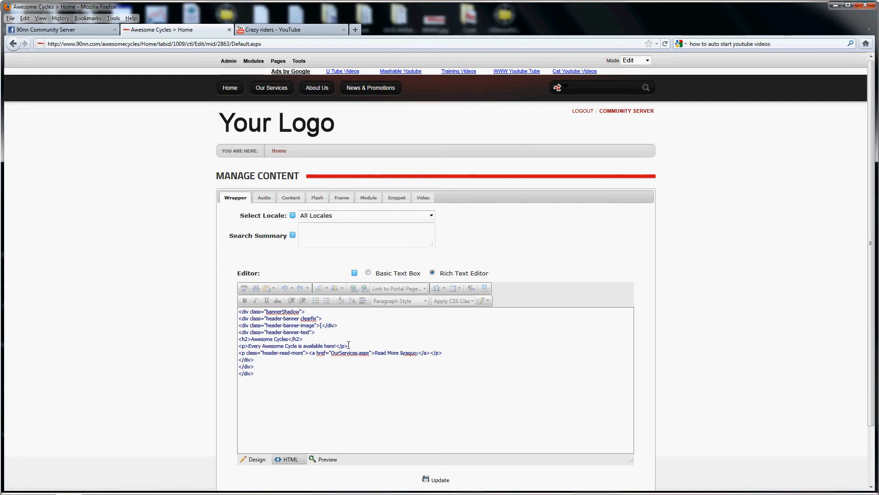
{"action": "type", "text": "cyclevid]"}
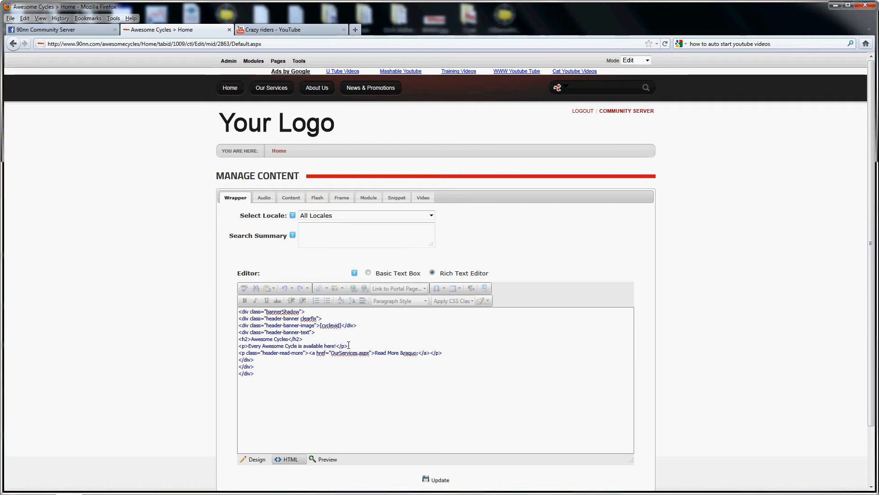
Step: Save the wrapper content from the design view and test-play the embedded video on the home page, pausing it after a few seconds
{"action": "left_click", "coordinate": [258, 460]}
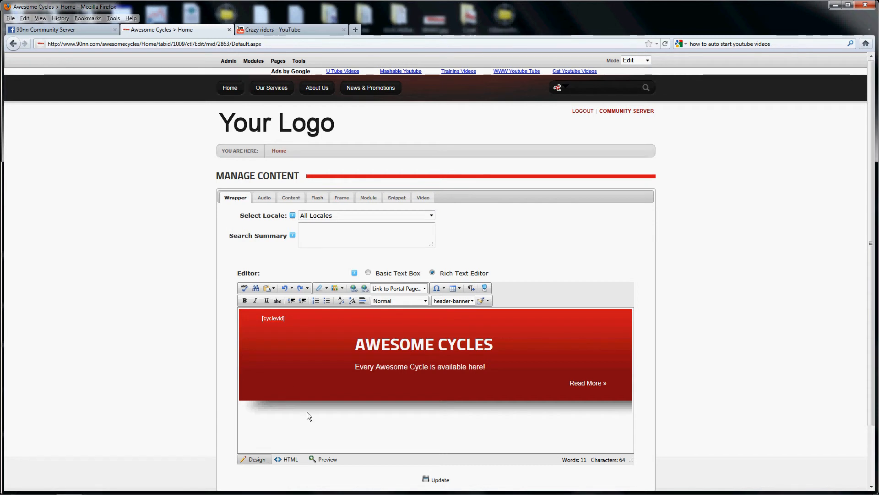
{"action": "scroll", "coordinate": [325, 425], "scroll_direction": "down", "scroll_amount": 2}
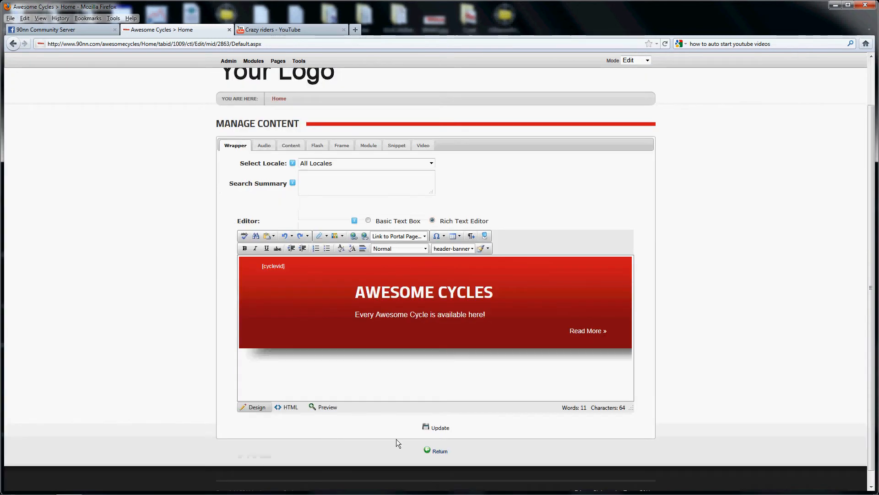
{"action": "left_click", "coordinate": [436, 428]}
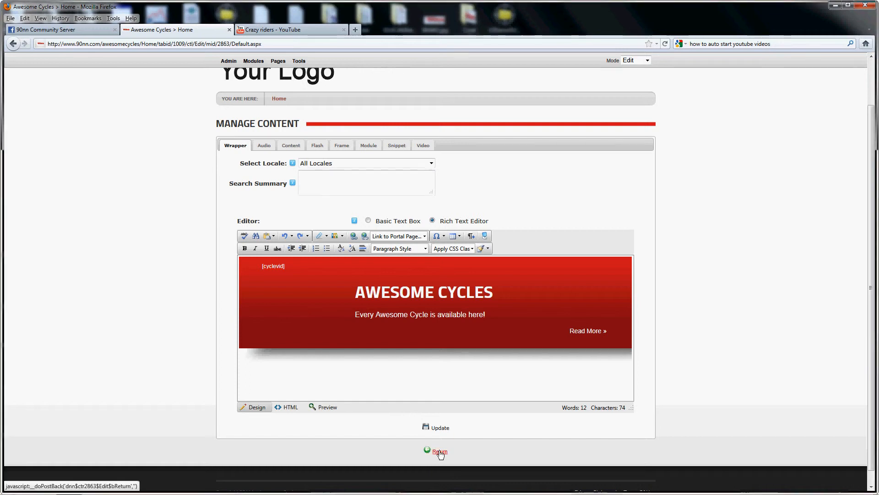
{"action": "left_click", "coordinate": [440, 451]}
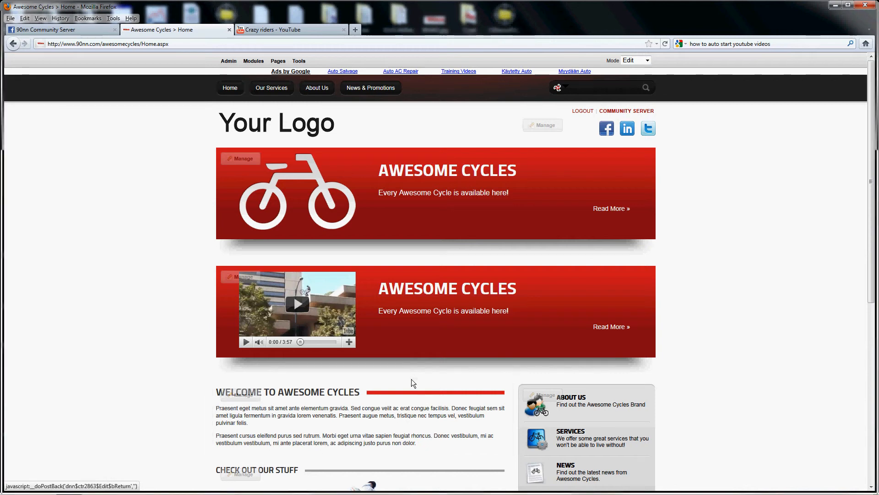
{"action": "left_click", "coordinate": [305, 308]}
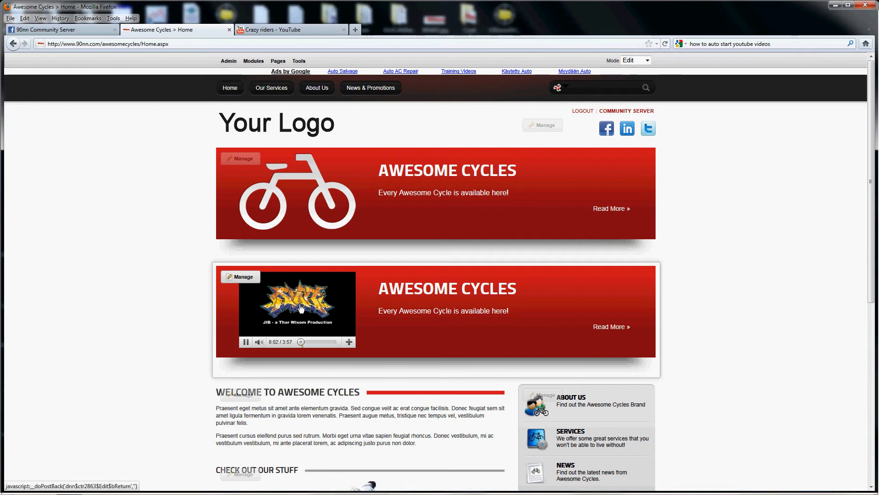
{"action": "left_click", "coordinate": [246, 342]}
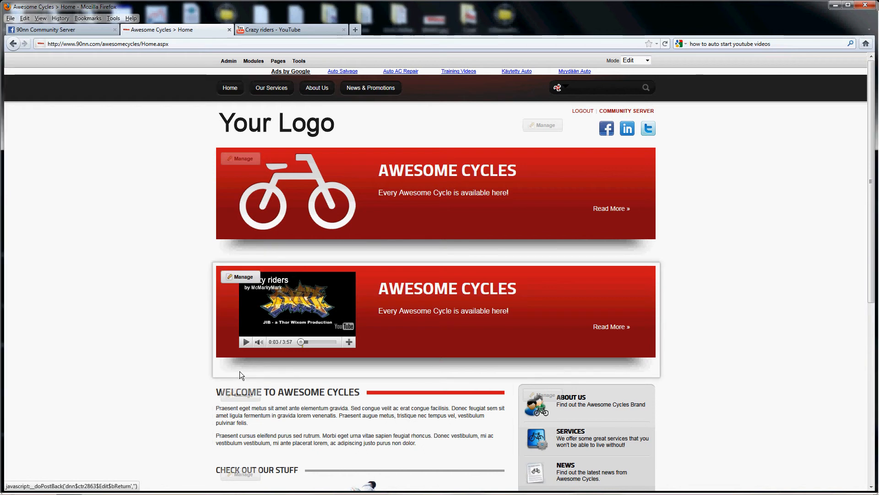
Step: Reopen the content management of the video banner module and start a new snippet
{"action": "mouse_move", "coordinate": [238, 277]}
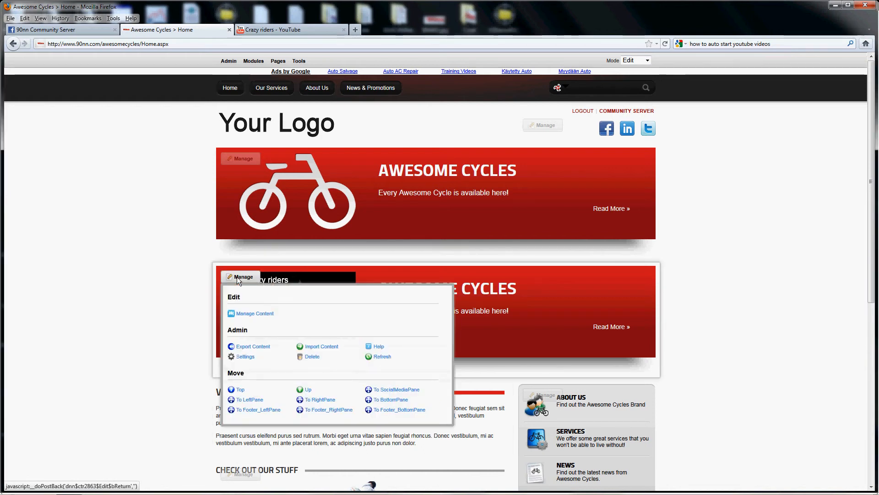
{"action": "left_click", "coordinate": [253, 314]}
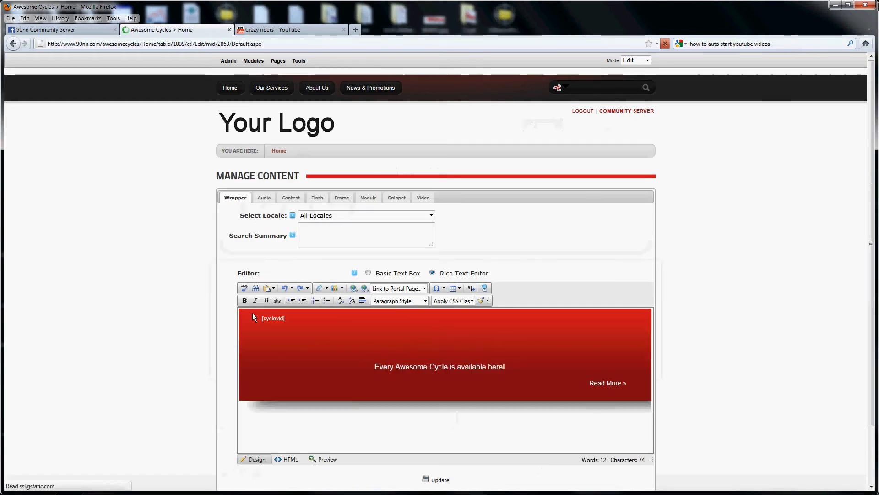
{"action": "left_click", "coordinate": [398, 199]}
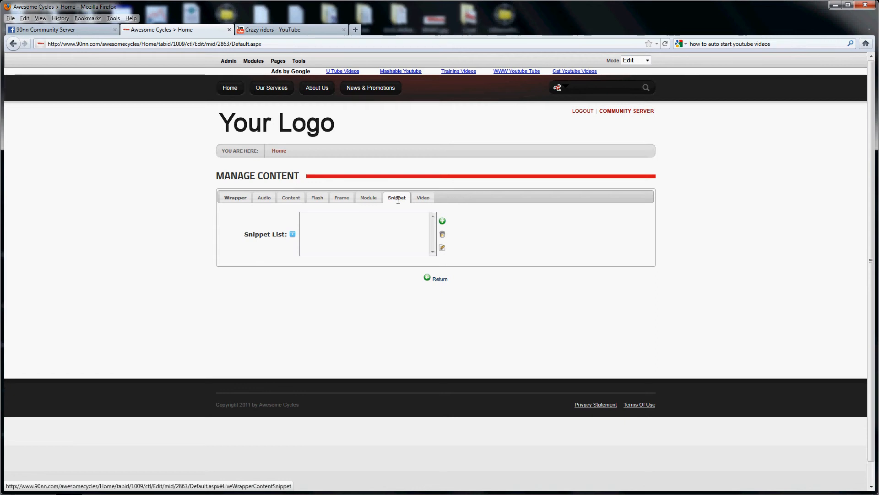
{"action": "left_click", "coordinate": [443, 222]}
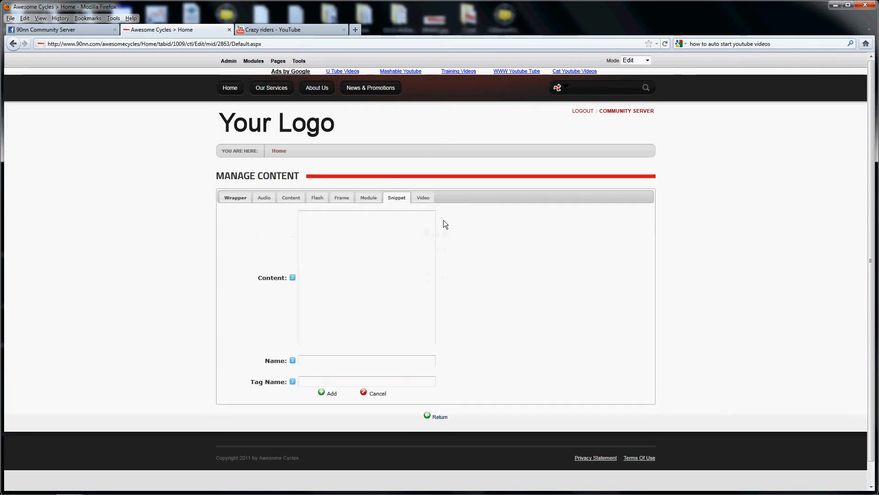
{"action": "left_click", "coordinate": [349, 277]}
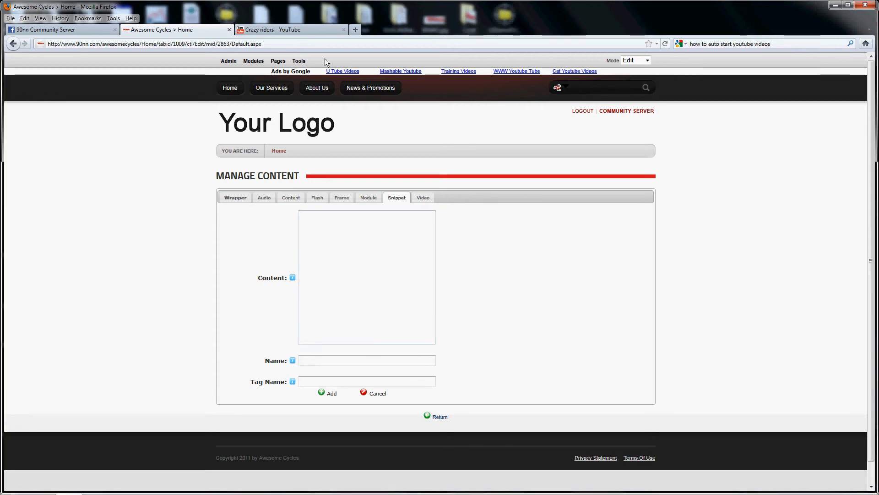
Step: Copy the Crazy riders video's embed code from YouTube and paste it as the new snippet's content
{"action": "left_click", "coordinate": [284, 30]}
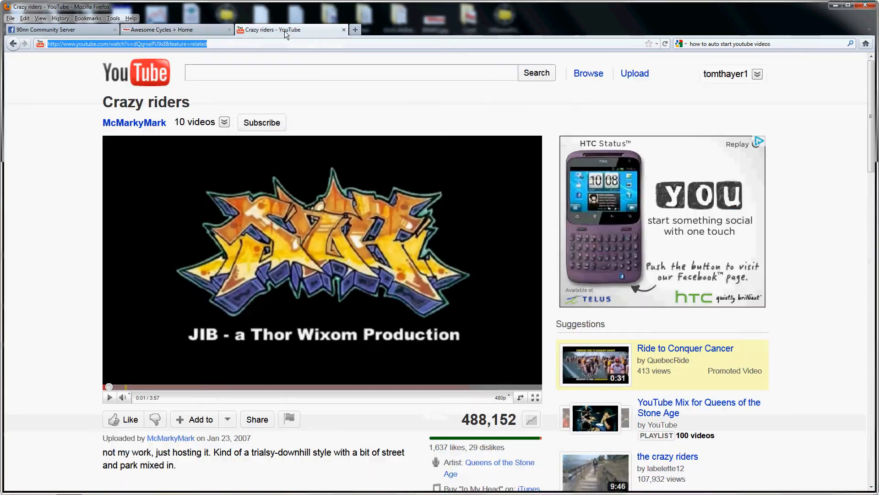
{"action": "scroll", "coordinate": [57, 336], "scroll_direction": "down", "scroll_amount": 5}
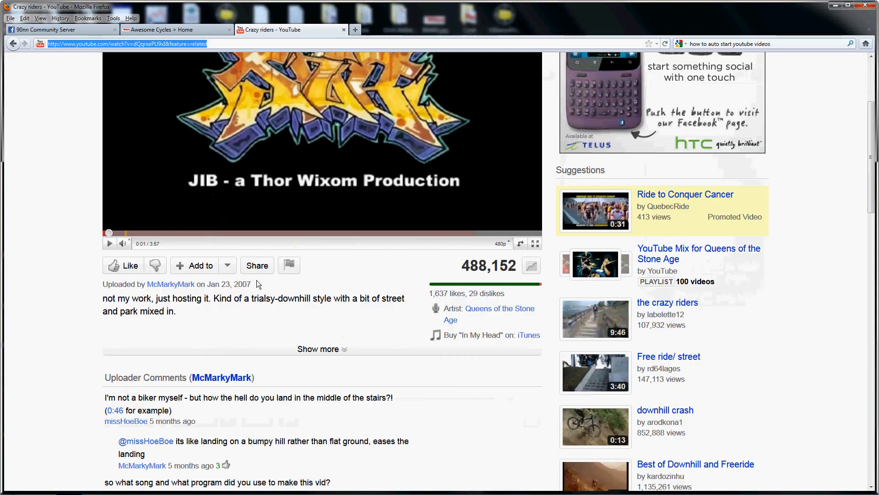
{"action": "left_click", "coordinate": [258, 266]}
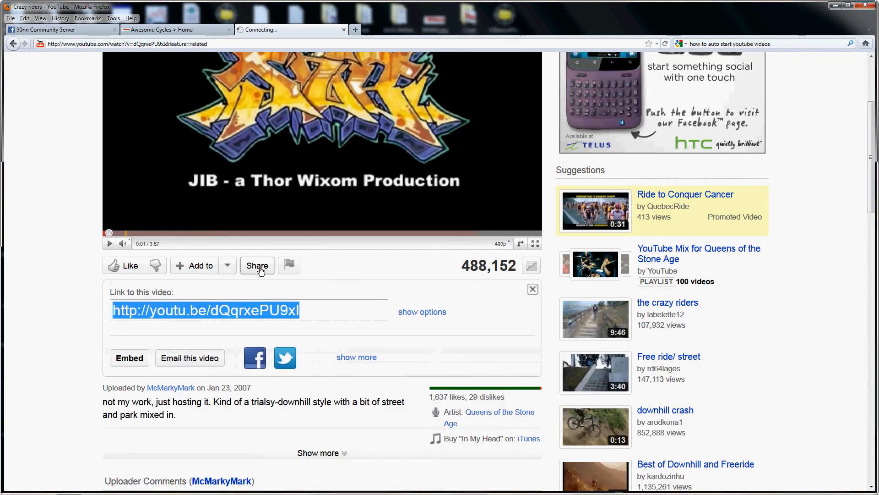
{"action": "left_click", "coordinate": [130, 358]}
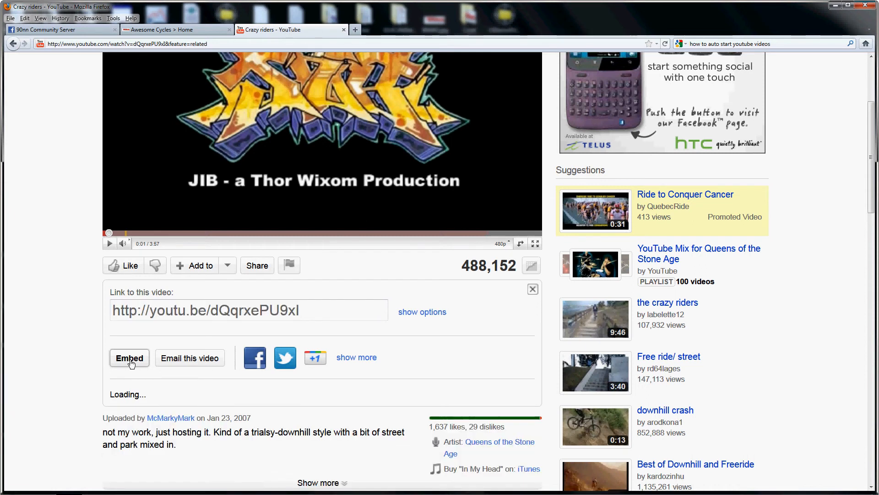
{"action": "right_click", "coordinate": [169, 405]}
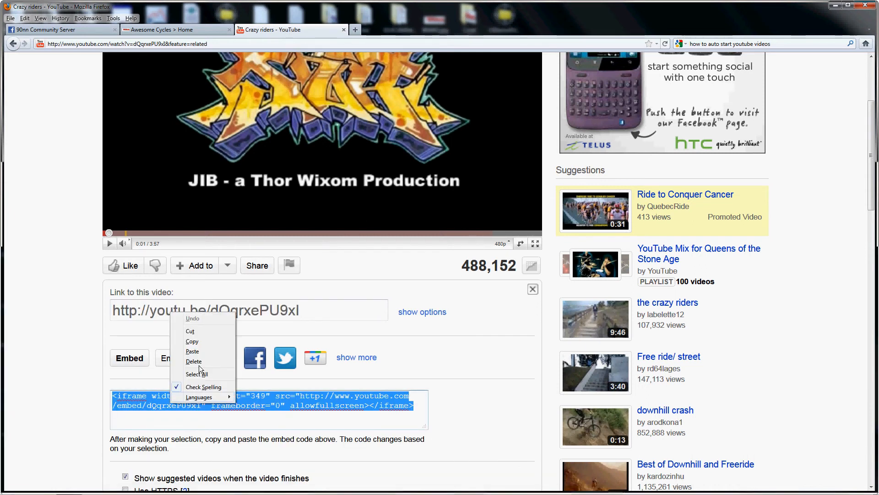
{"action": "left_click", "coordinate": [199, 343]}
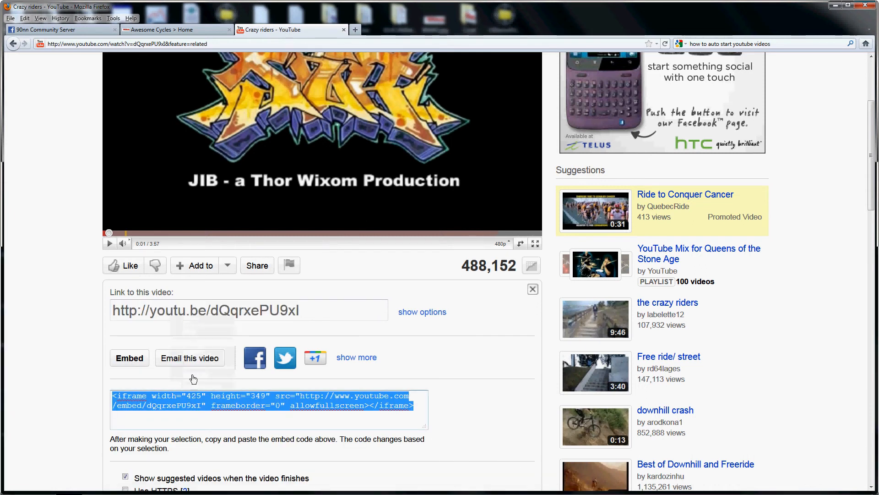
{"action": "left_click", "coordinate": [174, 29]}
{"action": "right_click", "coordinate": [309, 277]}
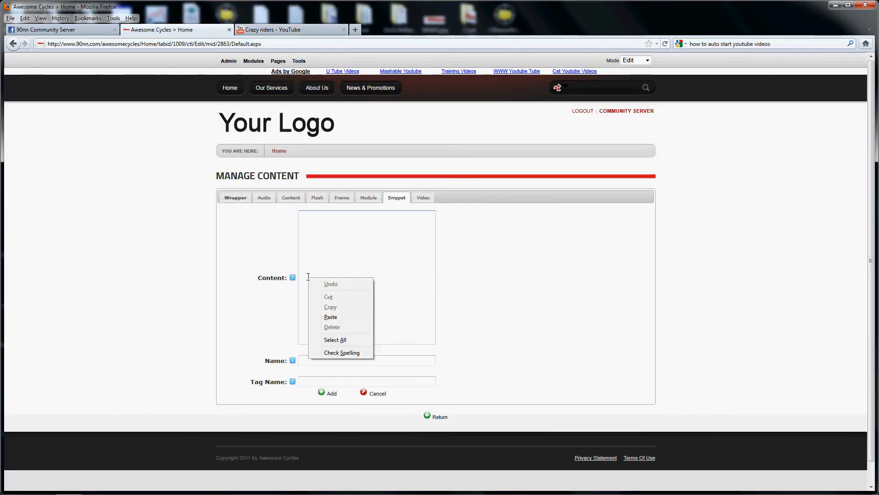
{"action": "left_click", "coordinate": [330, 318]}
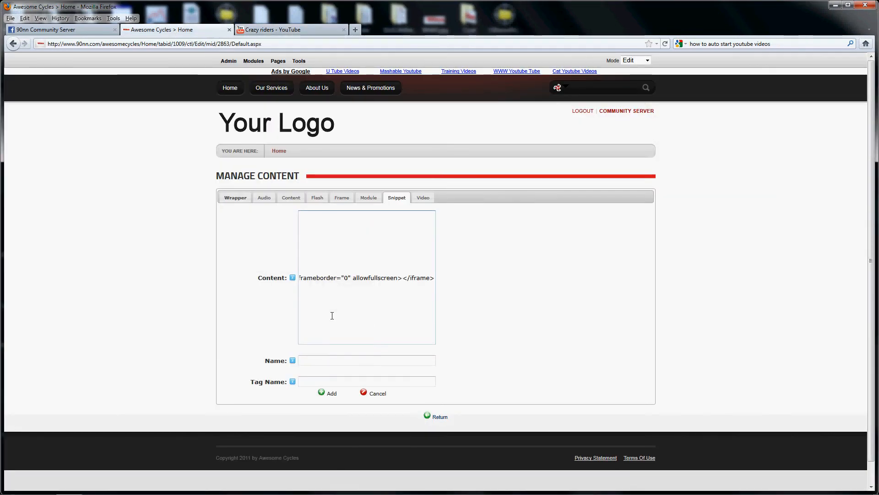
Step: Set the iframe's width to 255 and height to 166 in the pasted embed code
{"action": "key", "text": "Home"}
{"action": "key", "text": "Right"}
{"action": "key", "text": "Right"}
{"action": "key", "text": "Right"}
{"action": "key", "text": "Right"}
{"action": "key", "text": "Right"}
{"action": "key", "text": "Right"}
{"action": "key", "text": "Right"}
{"action": "key", "text": "Right"}
{"action": "key", "text": "Right"}
{"action": "key", "text": "Right"}
{"action": "key", "text": "Right"}
{"action": "key", "text": "Right"}
{"action": "key", "text": "Right"}
{"action": "key", "text": "Right"}
{"action": "key", "text": "Right"}
{"action": "key", "text": "Delete"}
{"action": "key", "text": "Delete"}
{"action": "key", "text": "Delete"}
{"action": "type", "text": "255"}
{"action": "key", "text": "Right"}
{"action": "key", "text": "Right"}
{"action": "key", "text": "Right"}
{"action": "key", "text": "Right"}
{"action": "key", "text": "Right"}
{"action": "key", "text": "Right"}
{"action": "key", "text": "Right"}
{"action": "key", "text": "Right"}
{"action": "key", "text": "Right"}
{"action": "key", "text": "Right"}
{"action": "key", "text": "Delete"}
{"action": "key", "text": "Delete"}
{"action": "key", "text": "Delete"}
{"action": "type", "text": "166"}
Step: Append "?autoplay=1" directly after the video ID in the iframe's src address
{"action": "key", "text": "Right"}
{"action": "key", "text": "Right"}
{"action": "key", "text": "Right"}
{"action": "key", "text": "Right"}
{"action": "key", "text": "Right"}
{"action": "key", "text": "Right"}
{"action": "key", "text": "Right"}
{"action": "key", "text": "Right"}
{"action": "key", "text": "Right"}
{"action": "key", "text": "Right"}
{"action": "key", "text": "Right"}
{"action": "key", "text": "Right"}
{"action": "key", "text": "Right"}
{"action": "key", "text": "Right"}
{"action": "key", "text": "Right"}
{"action": "key", "text": "Right"}
{"action": "key", "text": "Right"}
{"action": "key", "text": "Right"}
{"action": "key", "text": "Right"}
{"action": "key", "text": "Right"}
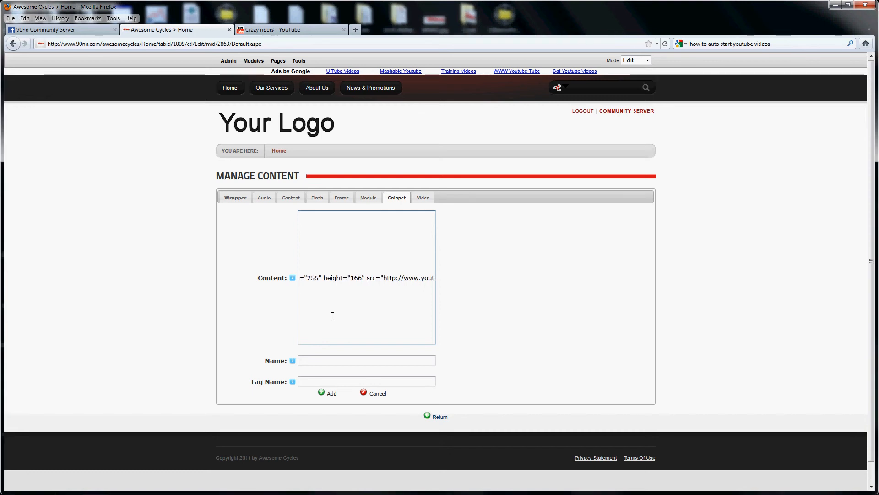
{"action": "key", "text": "Left"}
{"action": "key", "text": "Left"}
{"action": "key", "text": "Left"}
{"action": "key", "text": "Left"}
{"action": "key", "text": "Left"}
{"action": "key", "text": "Left"}
{"action": "key", "text": "Left"}
{"action": "key", "text": "Left"}
{"action": "key", "text": "Left"}
{"action": "key", "text": "Left"}
{"action": "key", "text": "Left"}
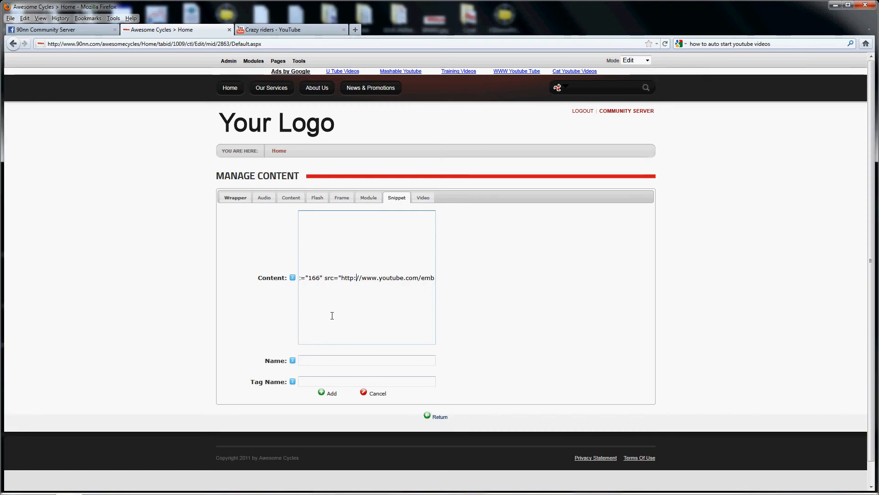
{"action": "key", "text": "Right"}
{"action": "key", "text": "Right"}
{"action": "key", "text": "Right"}
{"action": "key", "text": "Right"}
{"action": "key", "text": "Right"}
{"action": "key", "text": "Right"}
{"action": "key", "text": "Right"}
{"action": "key", "text": "Right"}
{"action": "key", "text": "Right"}
{"action": "key", "text": "Right"}
{"action": "key", "text": "Right"}
{"action": "key", "text": "Right"}
{"action": "key", "text": "Right"}
{"action": "key", "text": "Right"}
{"action": "key", "text": "Right"}
{"action": "key", "text": "Right"}
{"action": "key", "text": "Right"}
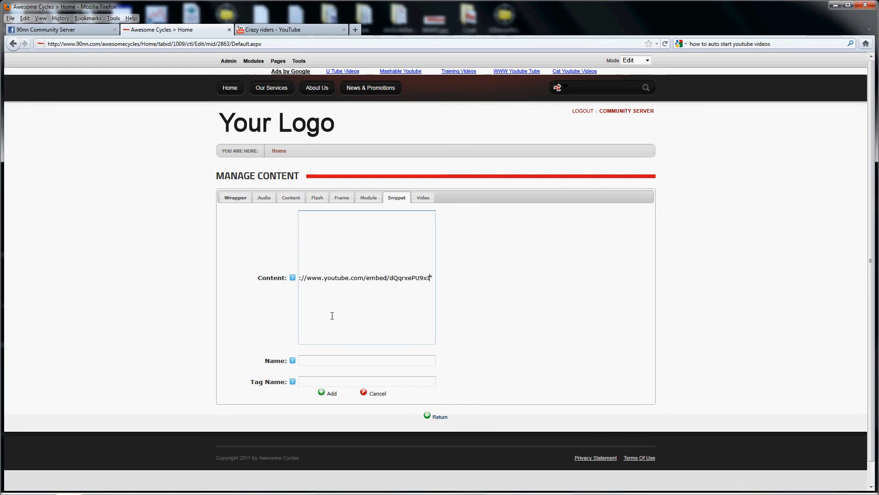
{"action": "type", "text": "?autopl"}
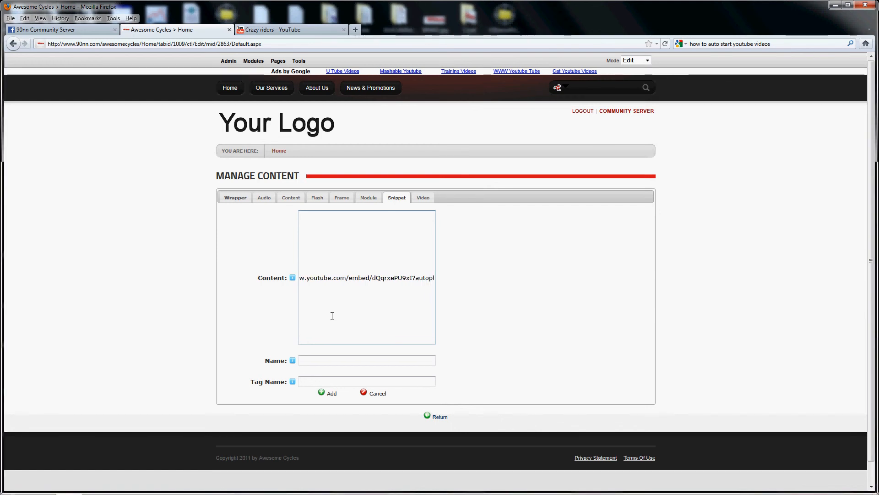
{"action": "type", "text": "ay=1"}
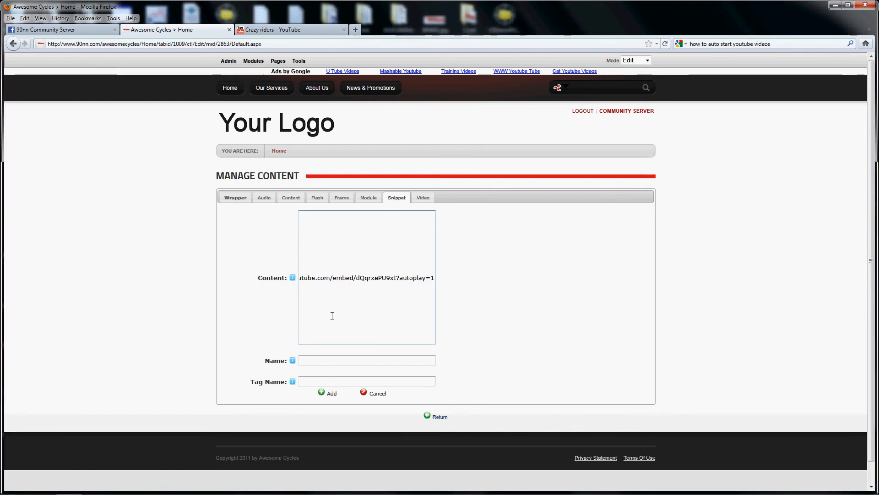
Step: Name the new snippet "video 2", give it the tag name "cyclevid2" and add it to the snippet list
{"action": "left_click", "coordinate": [310, 360]}
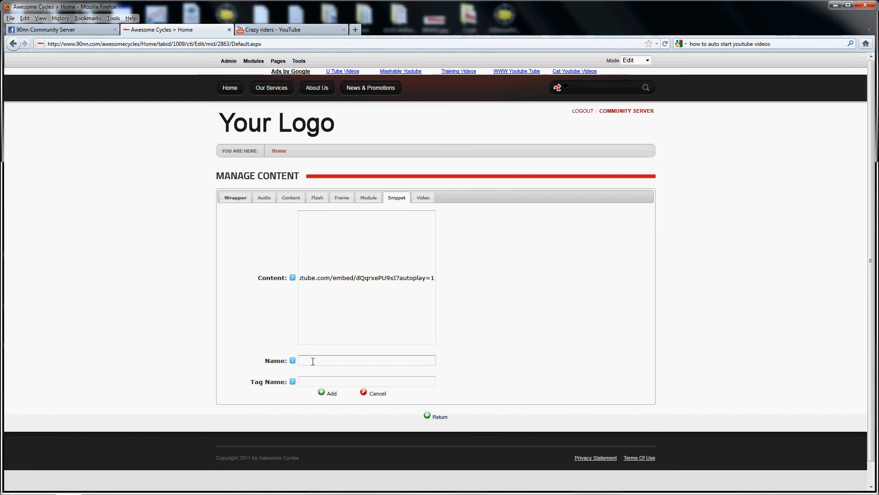
{"action": "type", "text": "video 2"}
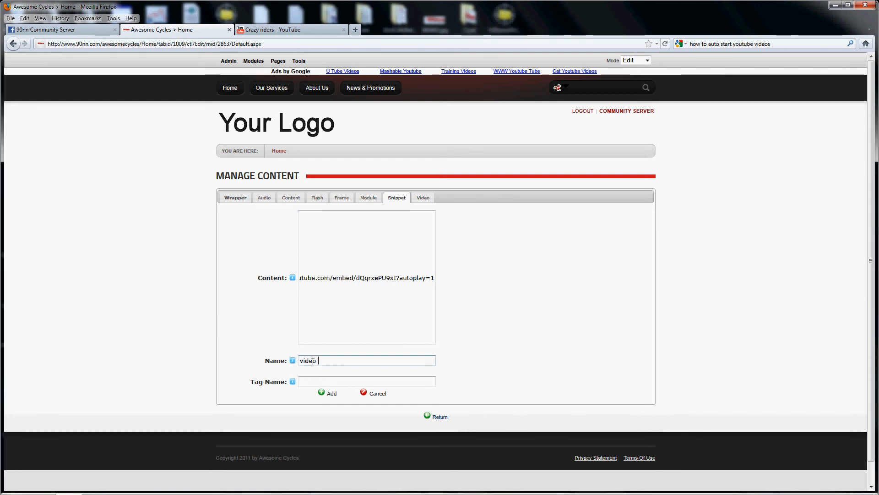
{"action": "left_click", "coordinate": [308, 381]}
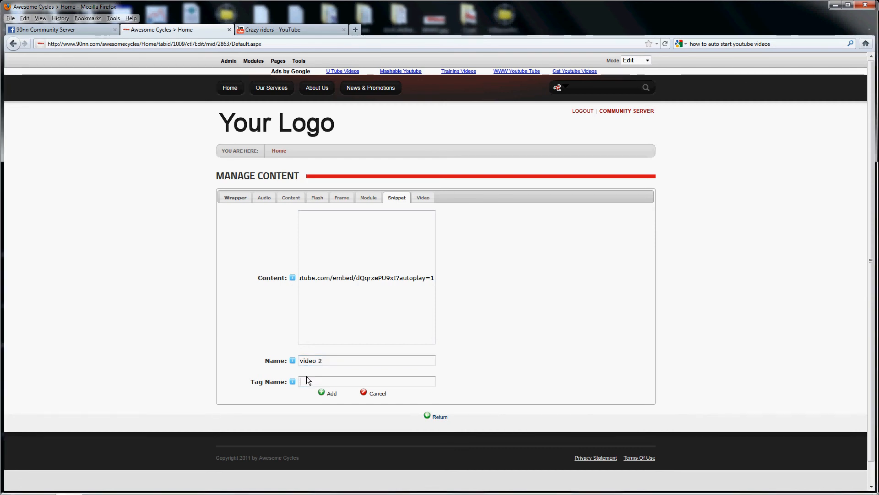
{"action": "type", "text": "cycle"}
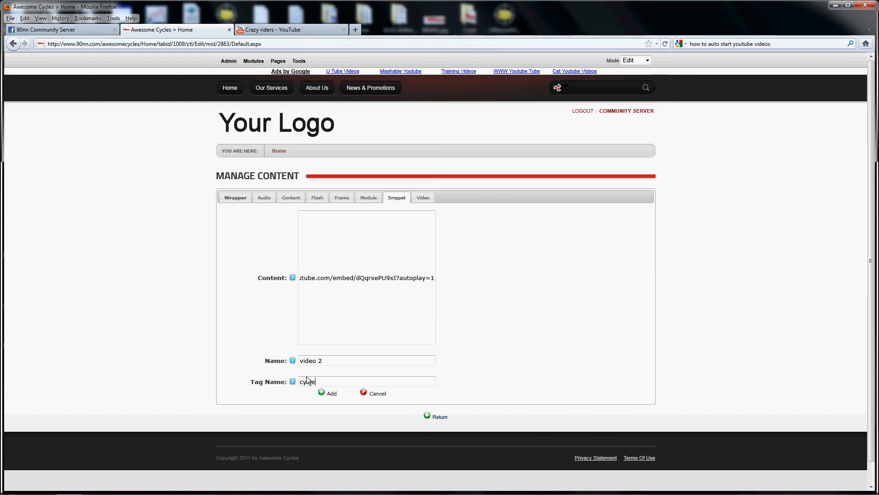
{"action": "type", "text": "vid2"}
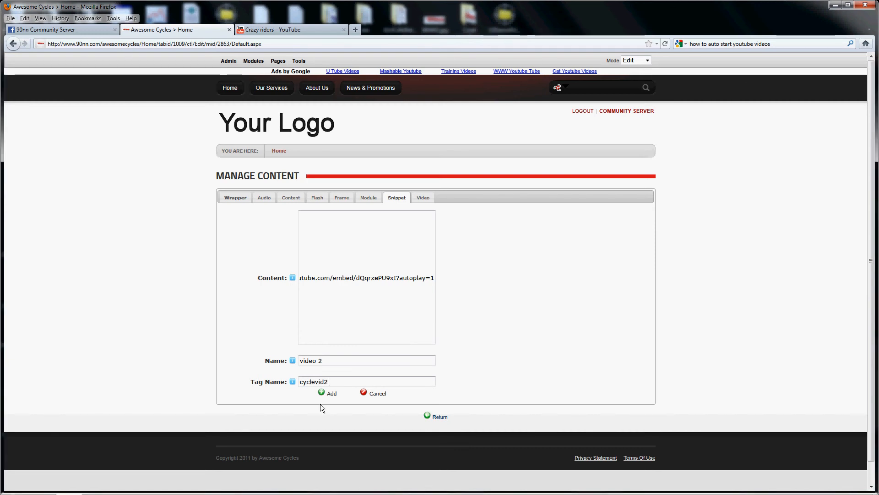
{"action": "left_click", "coordinate": [331, 394]}
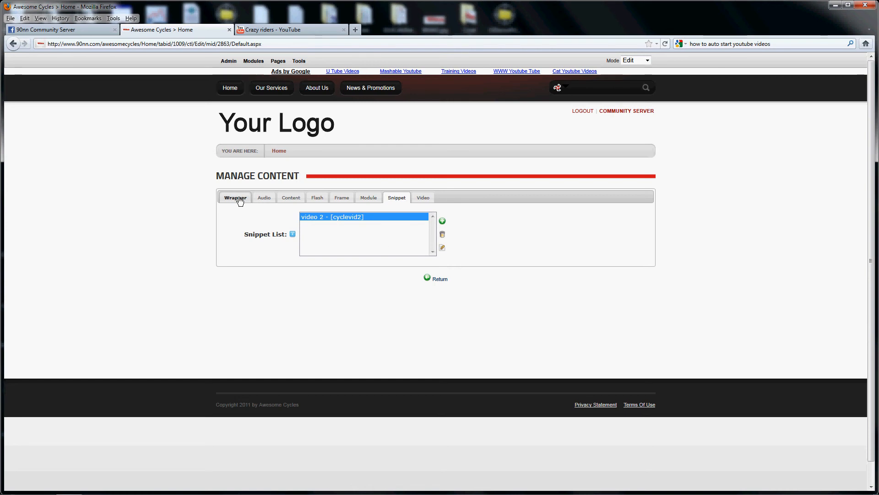
Step: Change the tag in the banner's wrapper content to [cyclevid2] and save the update
{"action": "left_click", "coordinate": [239, 200]}
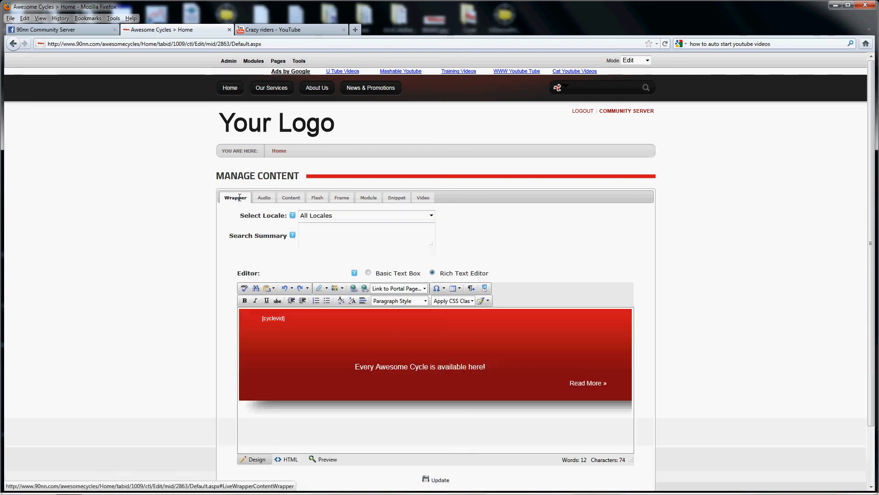
{"action": "left_click", "coordinate": [284, 318]}
{"action": "type", "text": "2"}
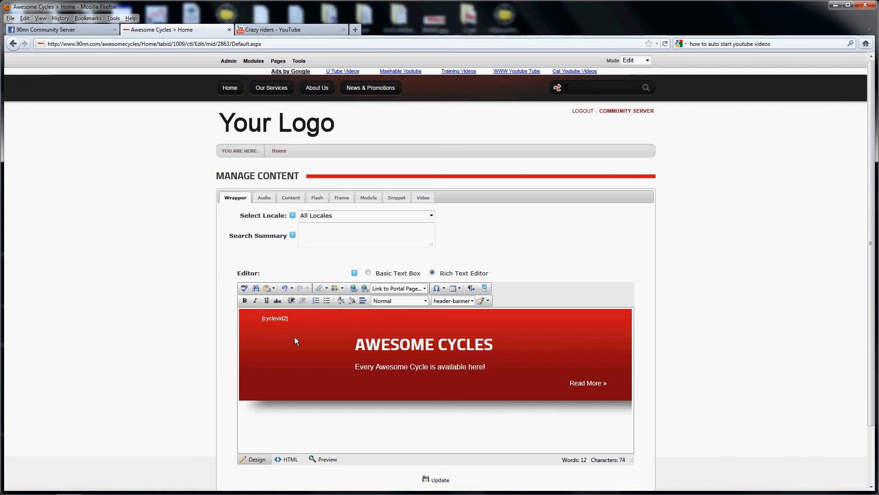
{"action": "left_click", "coordinate": [437, 479]}
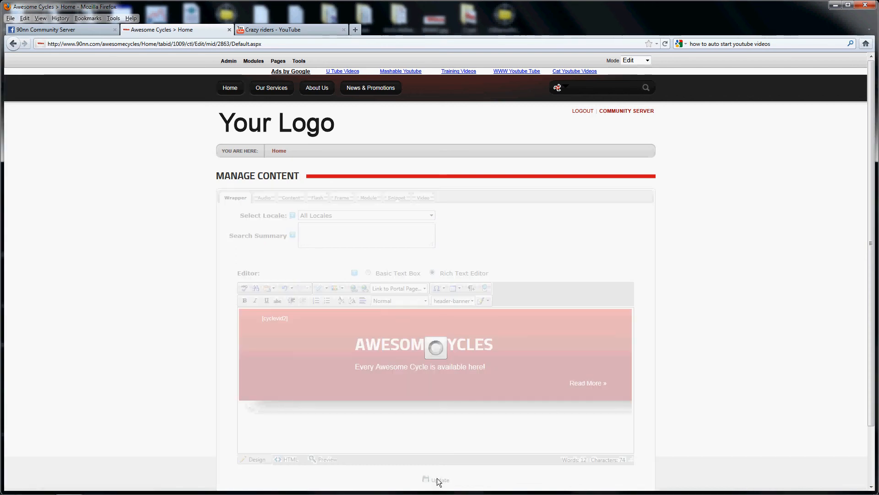
Step: Return to the home page and pause the Crazy riders video playing in the second banner
{"action": "scroll", "coordinate": [367, 432], "scroll_direction": "down", "scroll_amount": 3}
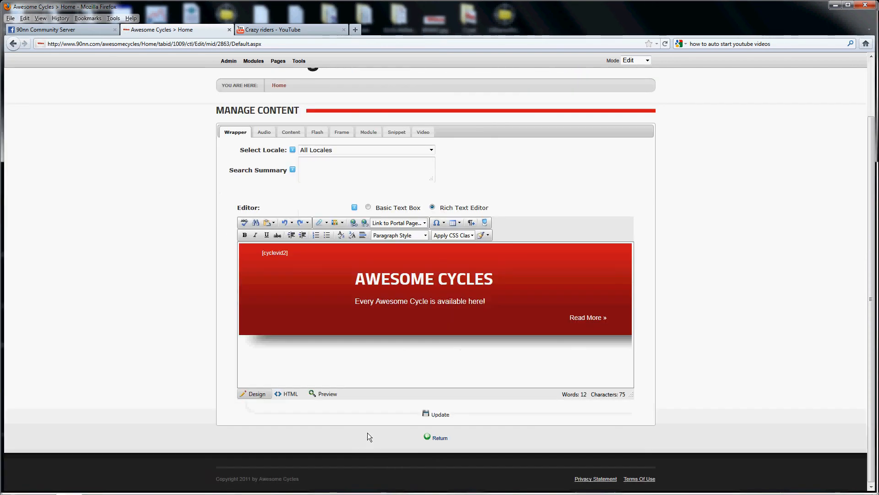
{"action": "left_click", "coordinate": [437, 437]}
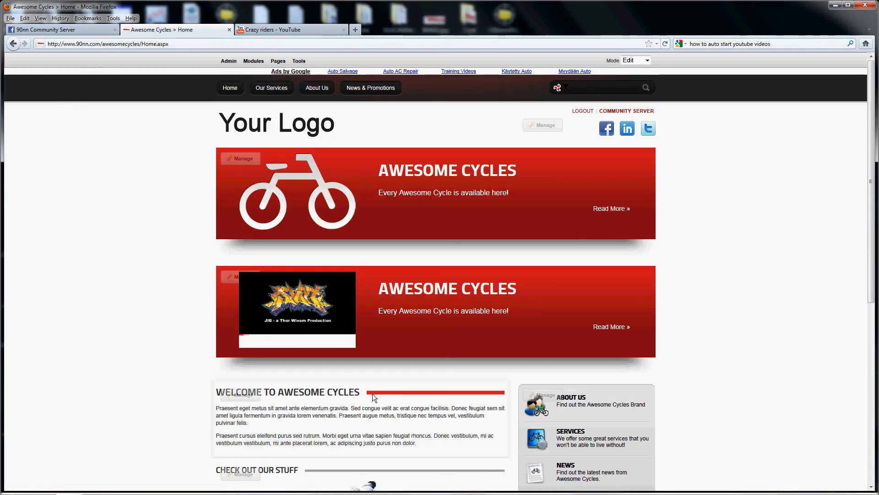
{"action": "mouse_move", "coordinate": [247, 343]}
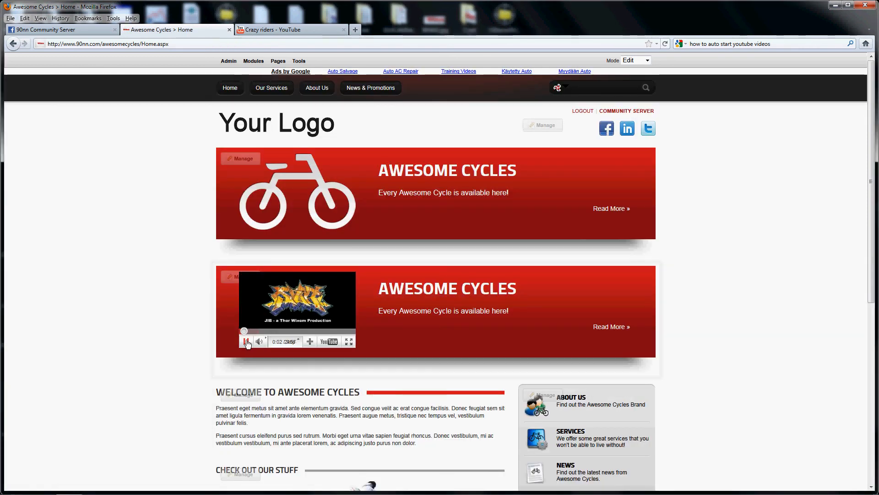
{"action": "left_click", "coordinate": [246, 342]}
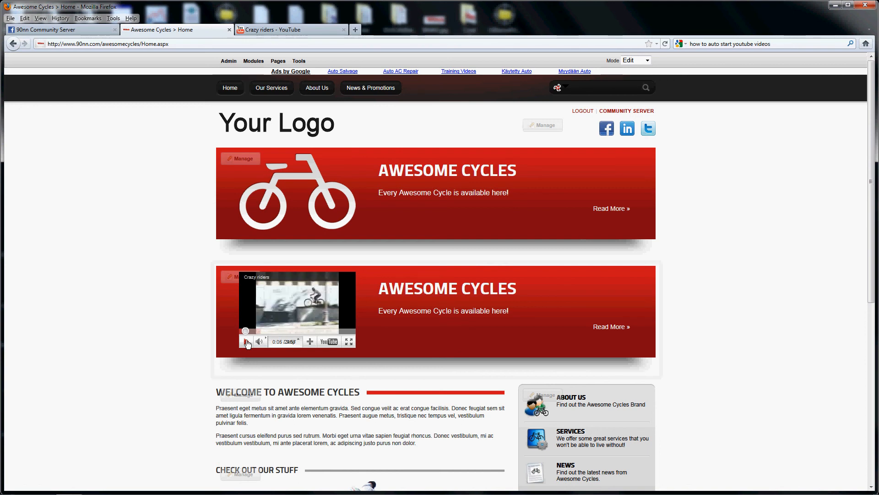
{"action": "mouse_move", "coordinate": [306, 390]}
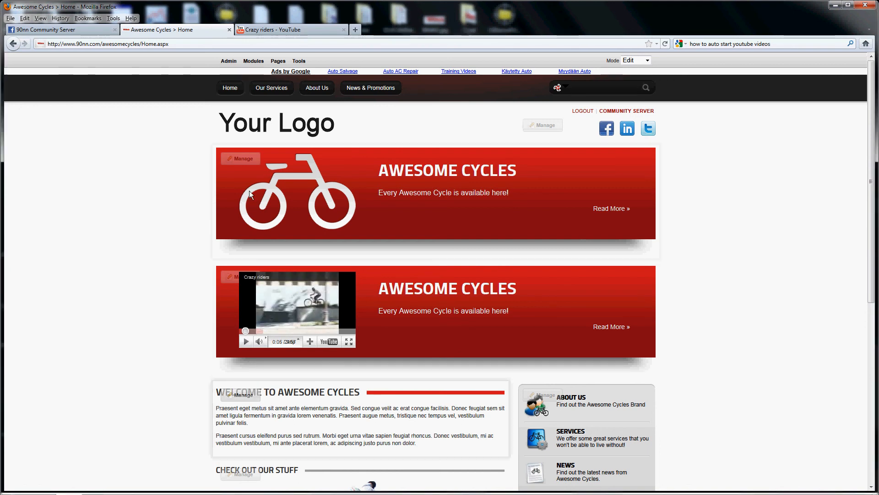
Step: Delete the upper banner module with the bicycle image and confirm the deletion
{"action": "mouse_move", "coordinate": [240, 159]}
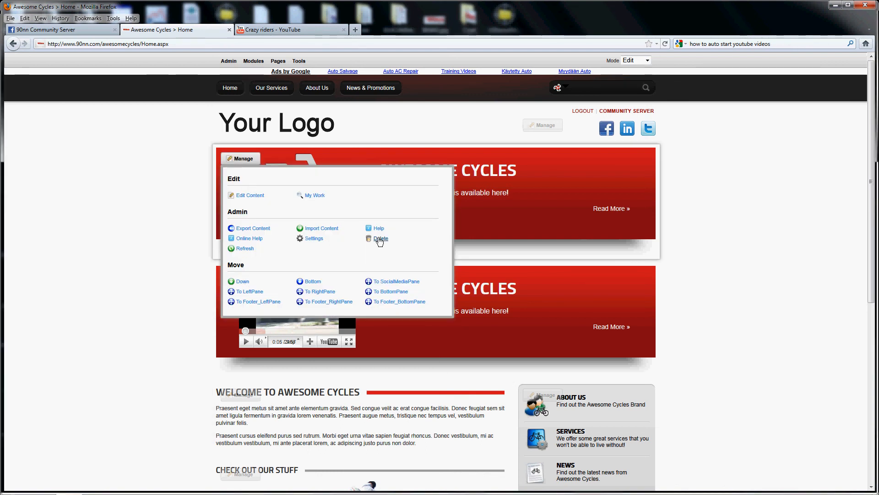
{"action": "left_click", "coordinate": [380, 238]}
{"action": "key", "text": "Return"}
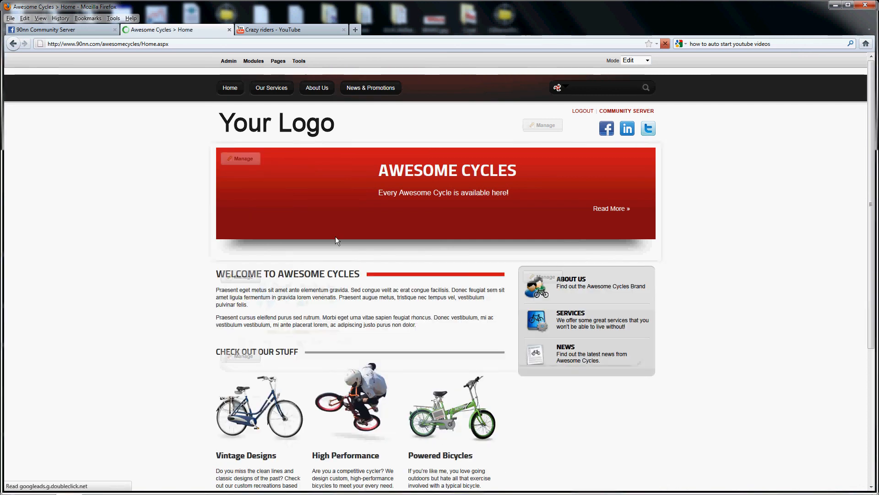
Step: Log out of the site and pause the banner video on the public home page
{"action": "left_click", "coordinate": [583, 111]}
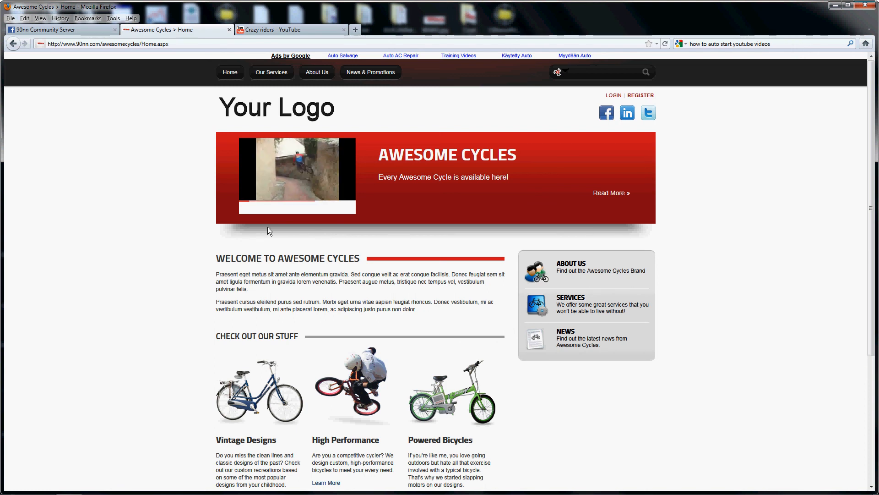
{"action": "mouse_move", "coordinate": [246, 211]}
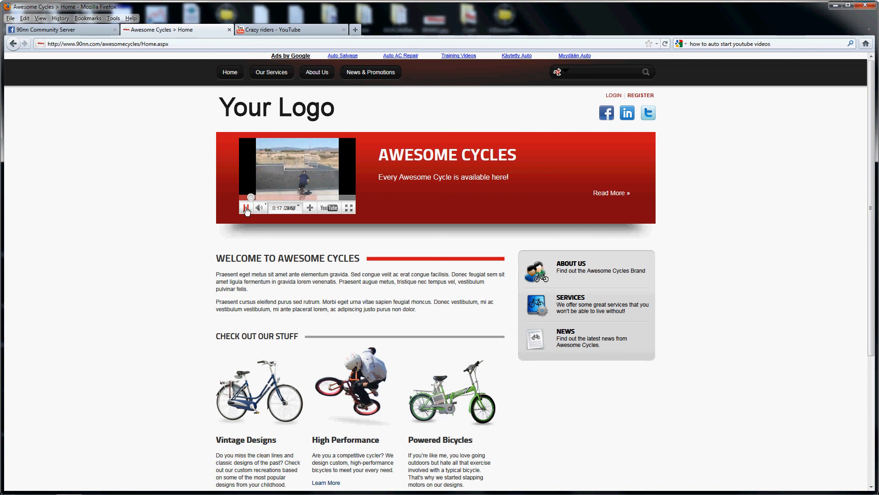
{"action": "left_click", "coordinate": [246, 209]}
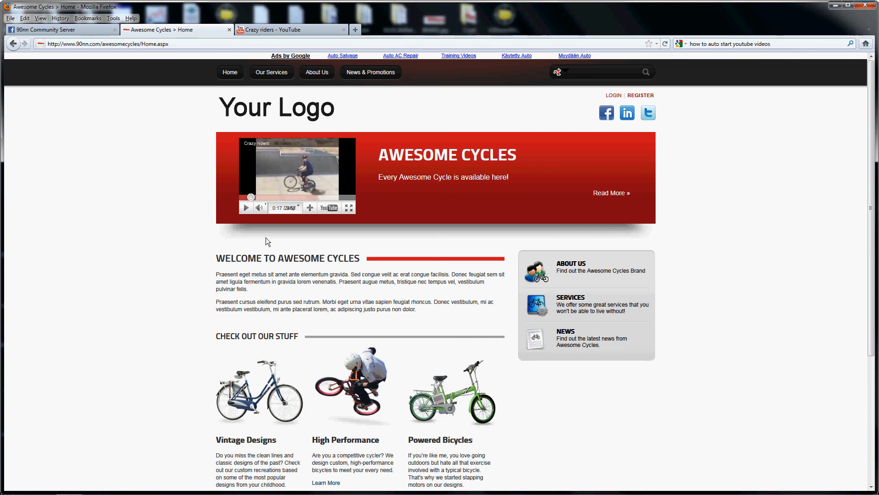